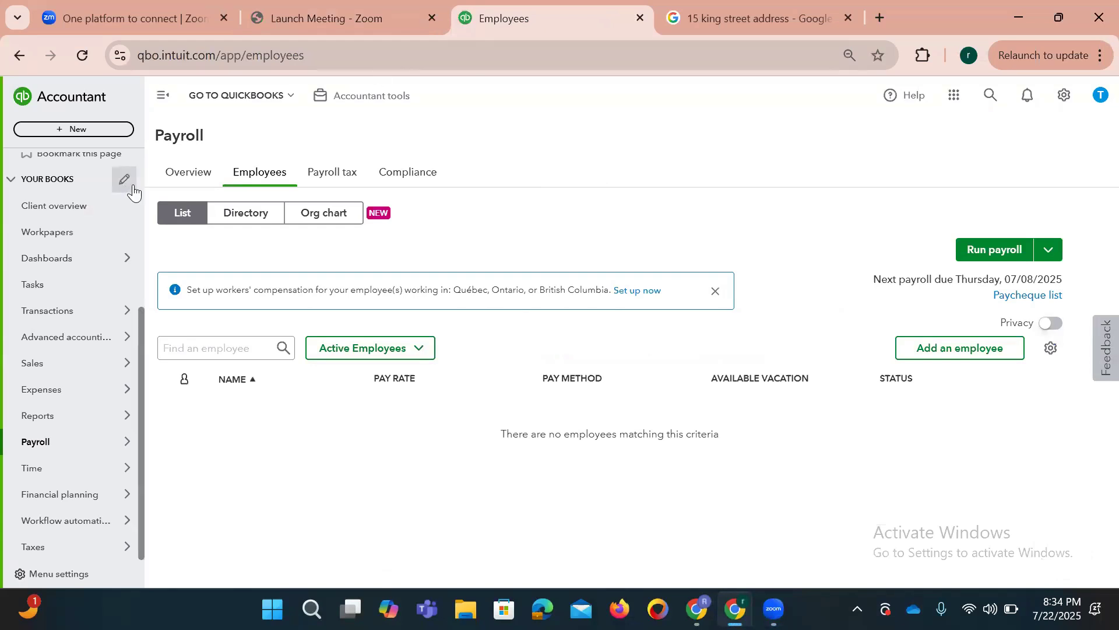
Step: Enter the new employee's first name, last name, email and hire date 01/06/2024
{"action": "left_click_drag", "start_coordinate": [139, 343], "coordinate": [140, 398]}
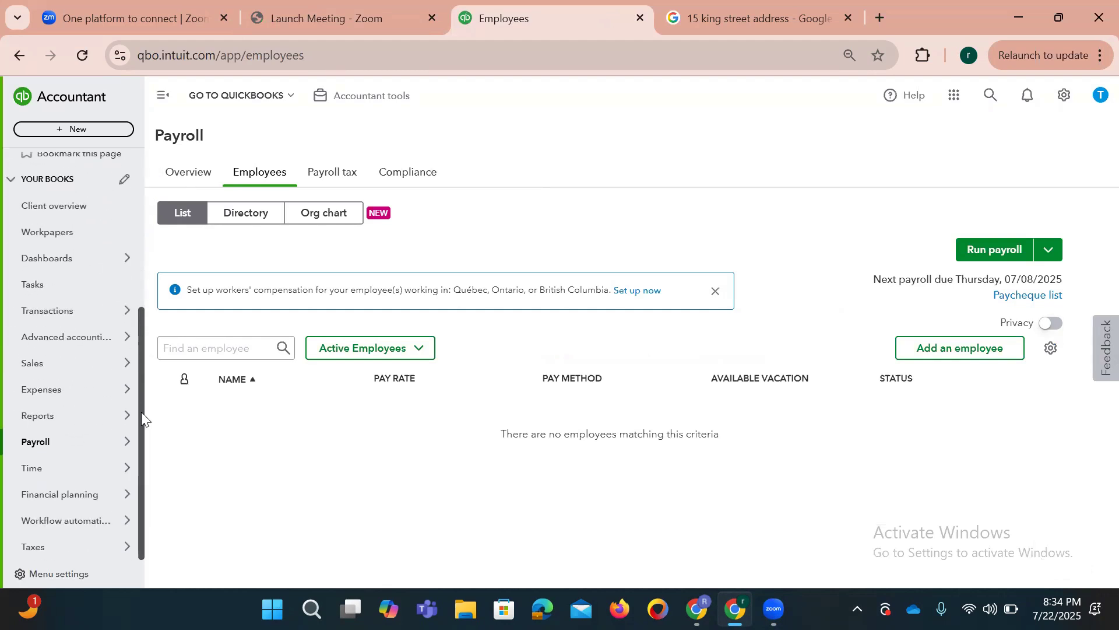
{"action": "left_click", "coordinate": [66, 442]}
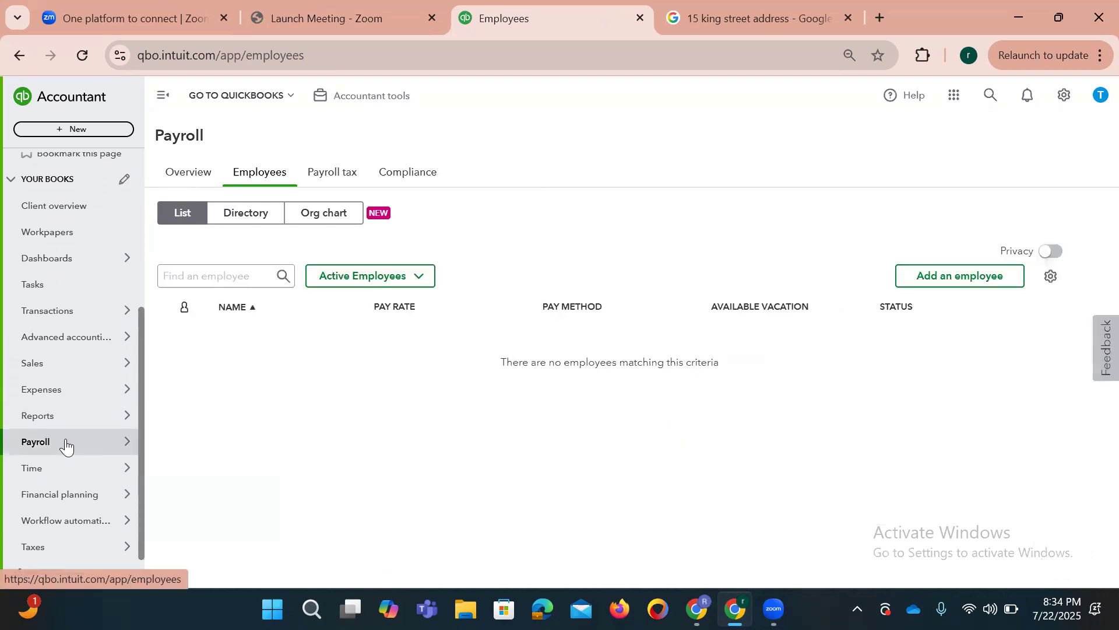
{"action": "left_click", "coordinate": [951, 275]}
{"action": "left_click", "coordinate": [418, 273]}
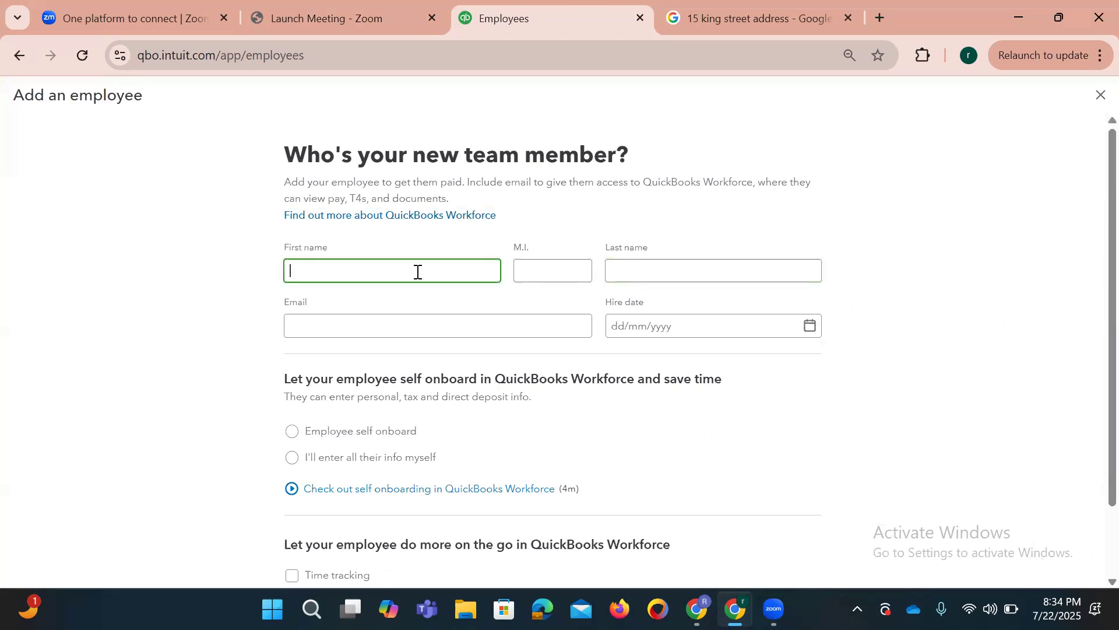
{"action": "type", "text": "Taylor"}
{"action": "key", "text": "Tab"}
{"action": "key", "text": "Tab"}
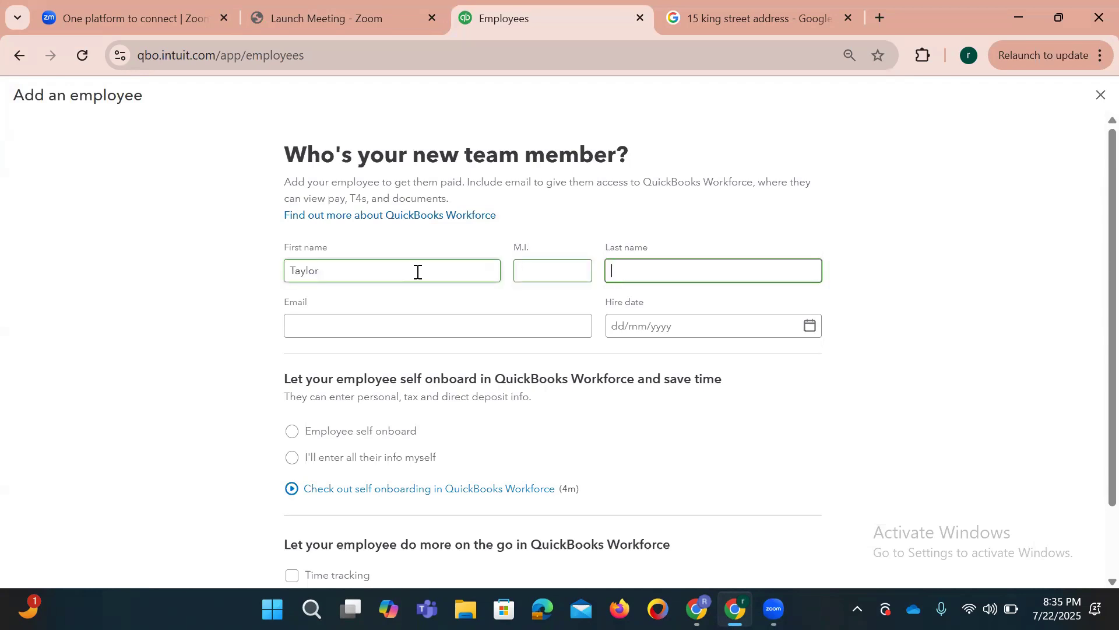
{"action": "type", "text": "Swift"}
{"action": "key", "text": "Tab"}
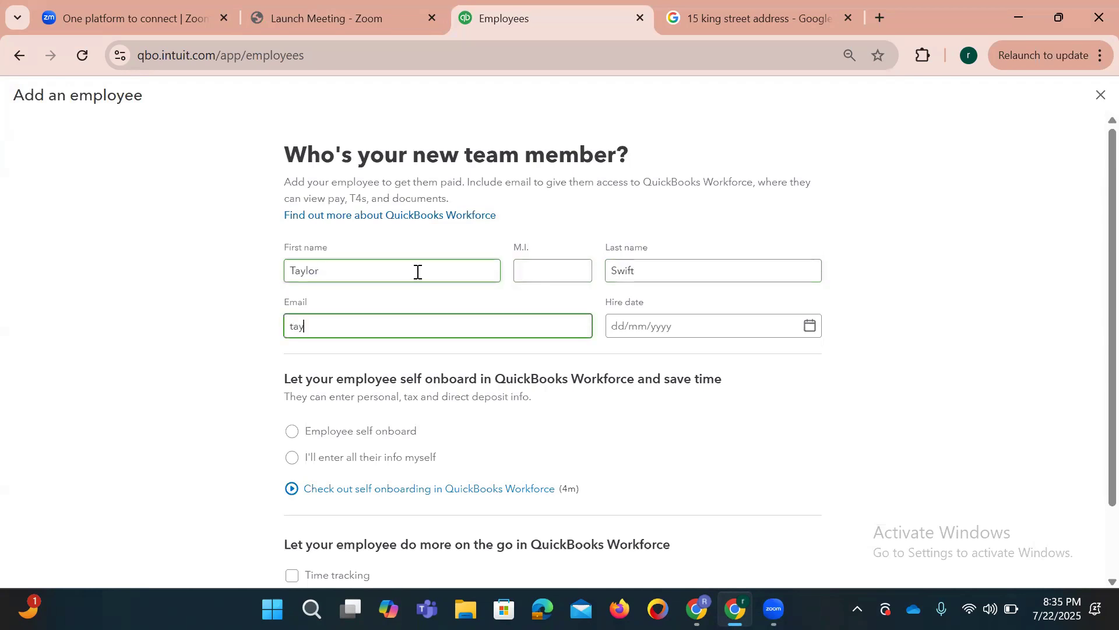
{"action": "key", "text": "Tab"}
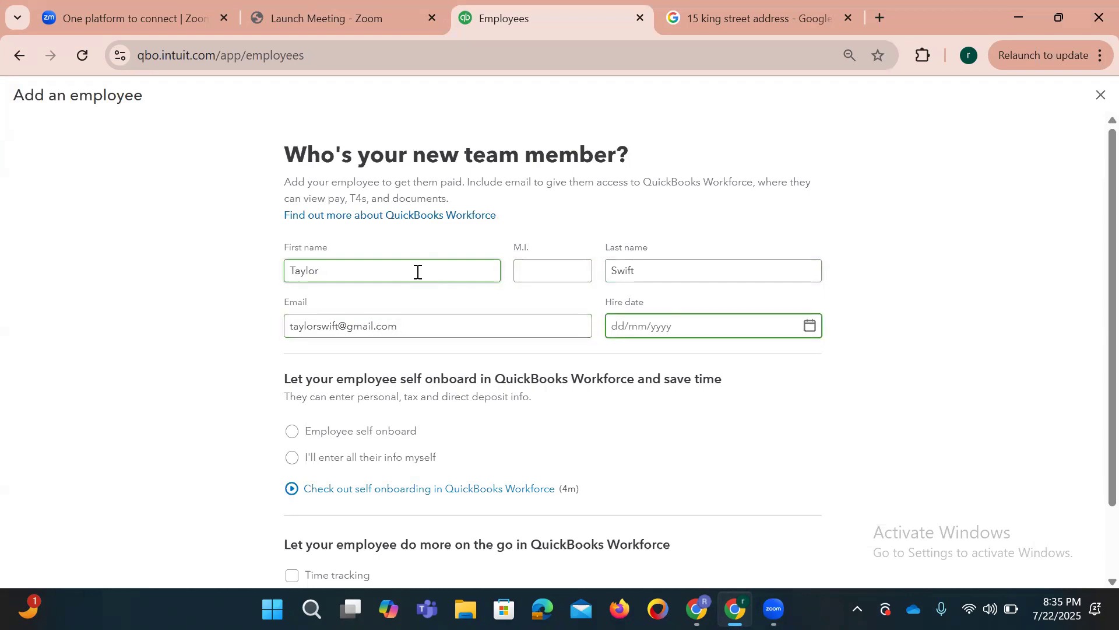
{"action": "type", "text": "01/06/2024"}
{"action": "key", "text": "Tab"}
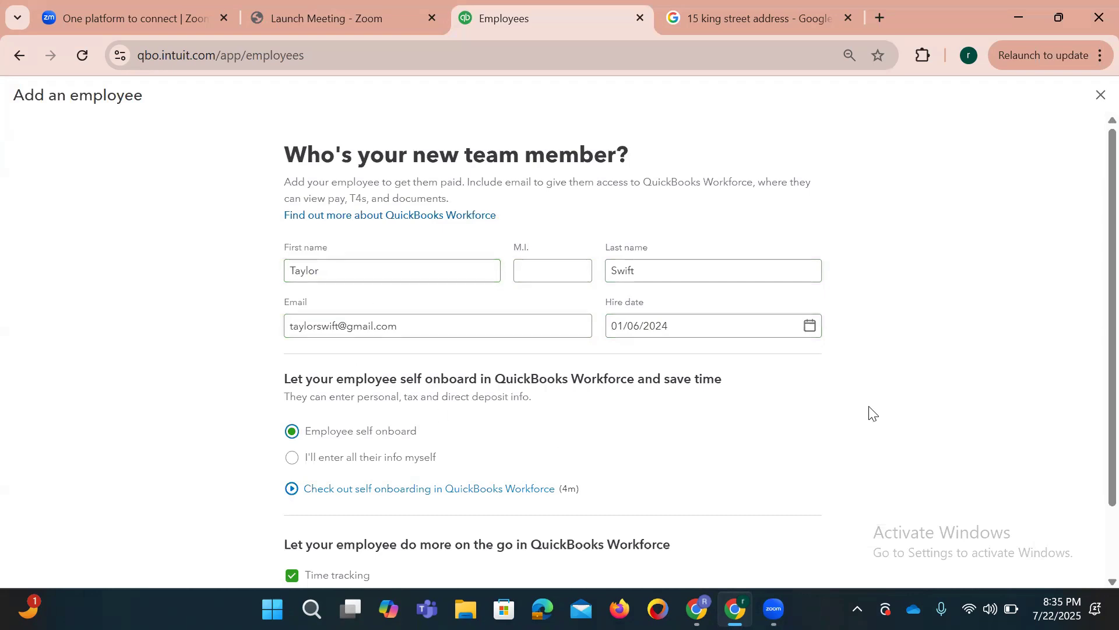
Step: Choose to enter all their info yourself and add the employee
{"action": "scroll", "coordinate": [1092, 373], "scroll_direction": "down", "scroll_amount": 3}
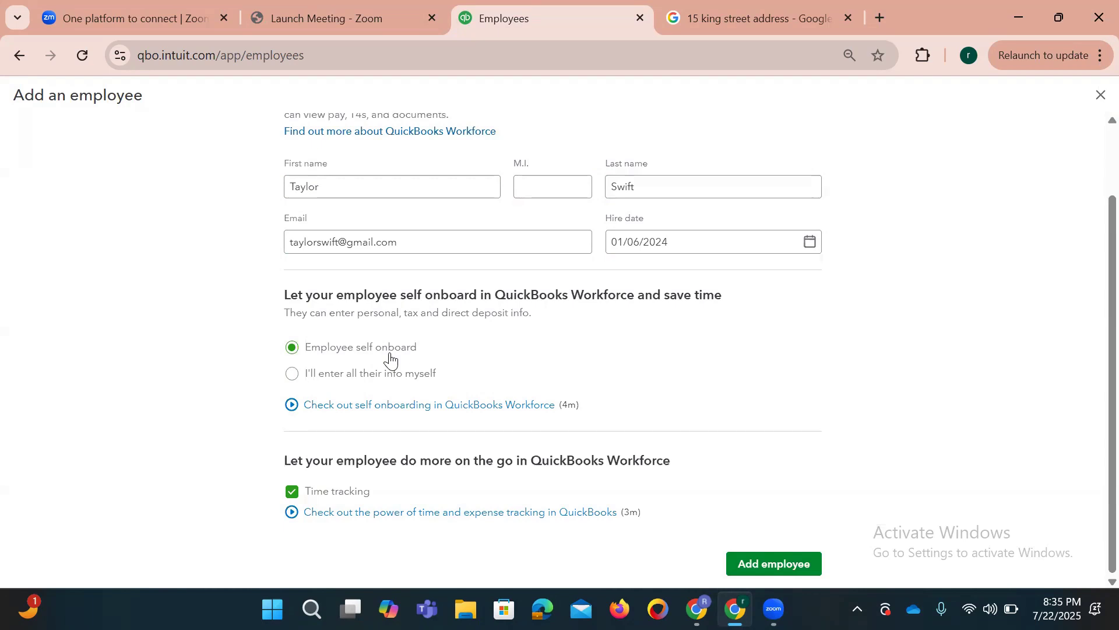
{"action": "left_click", "coordinate": [293, 375]}
{"action": "left_click", "coordinate": [744, 565]}
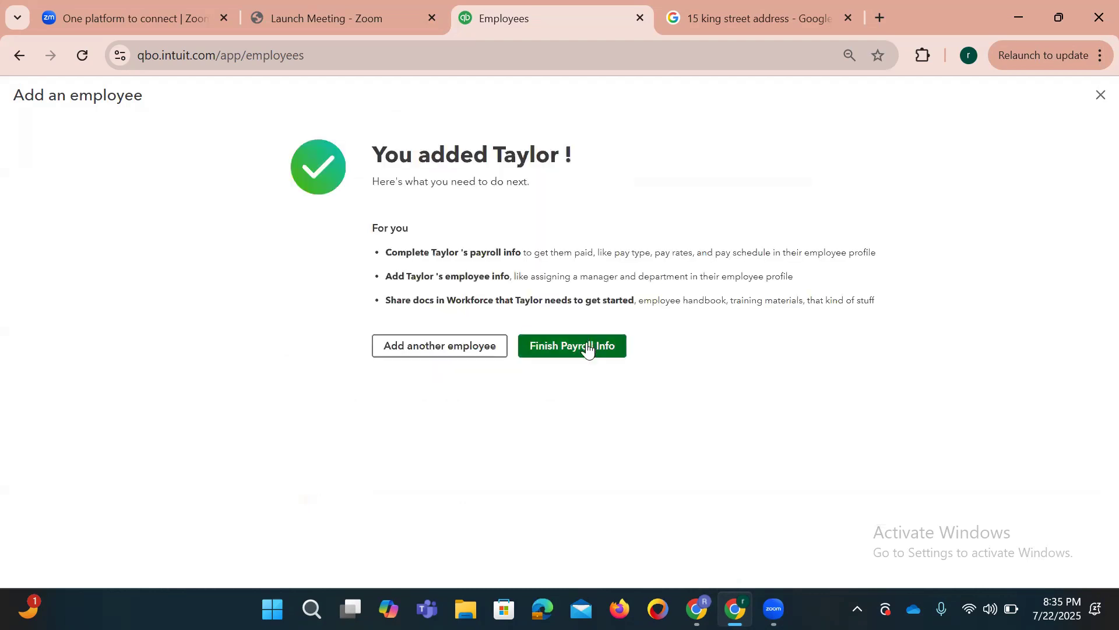
{"action": "left_click", "coordinate": [588, 349]}
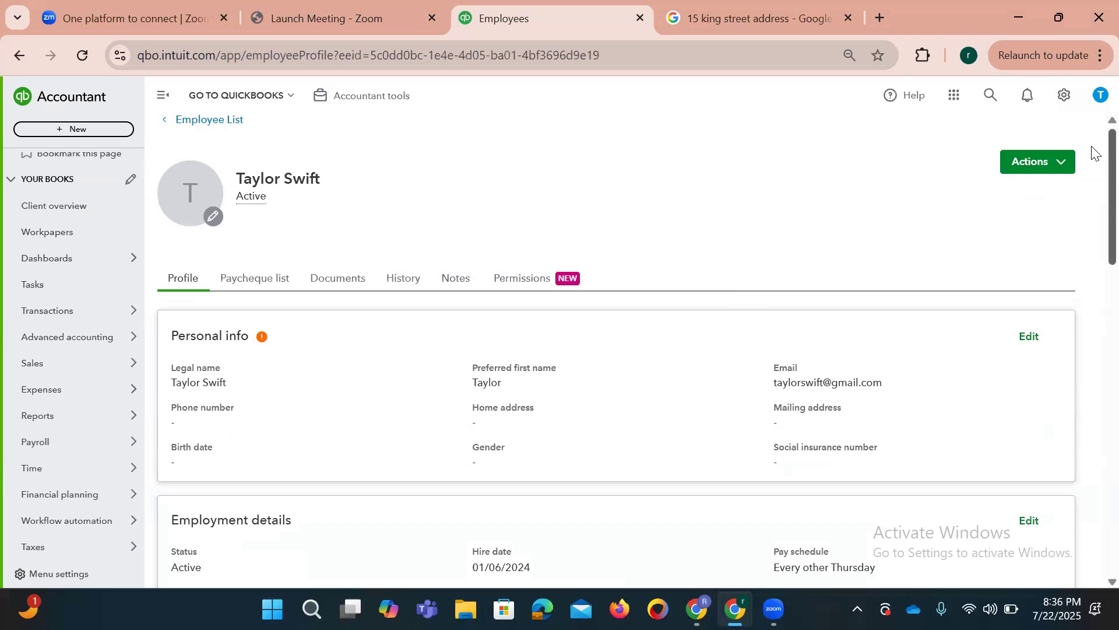
Step: Scroll through the profile to review the pay schedule and federal and provincial claim amounts
{"action": "scroll", "coordinate": [1096, 152], "scroll_direction": "down", "scroll_amount": 1}
{"action": "mouse_move", "coordinate": [262, 301]}
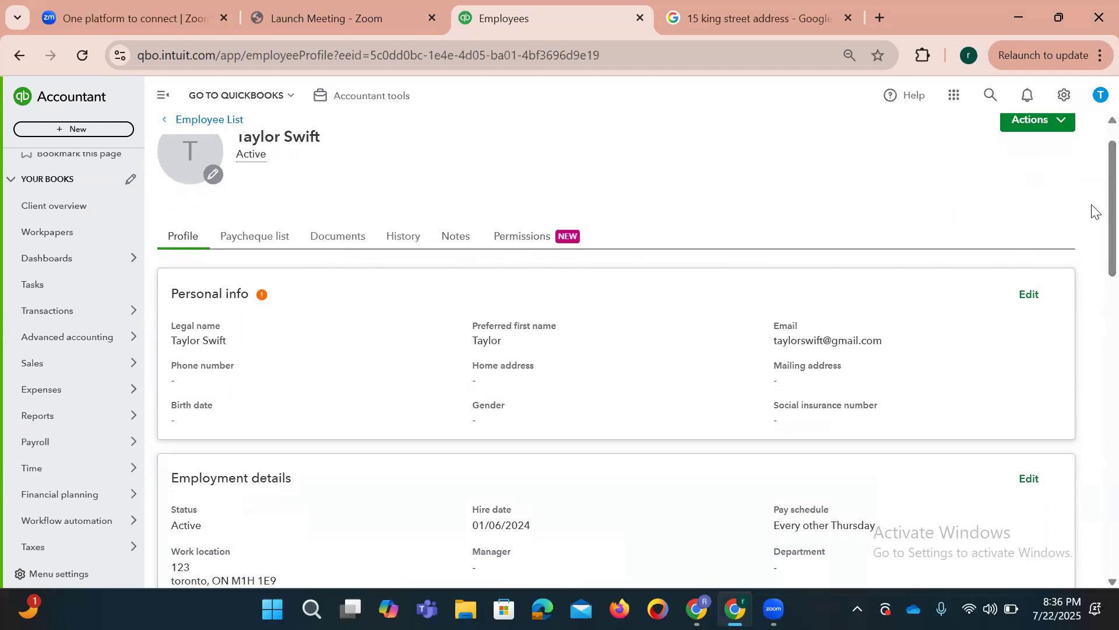
{"action": "scroll", "coordinate": [1092, 222], "scroll_direction": "down", "scroll_amount": 8}
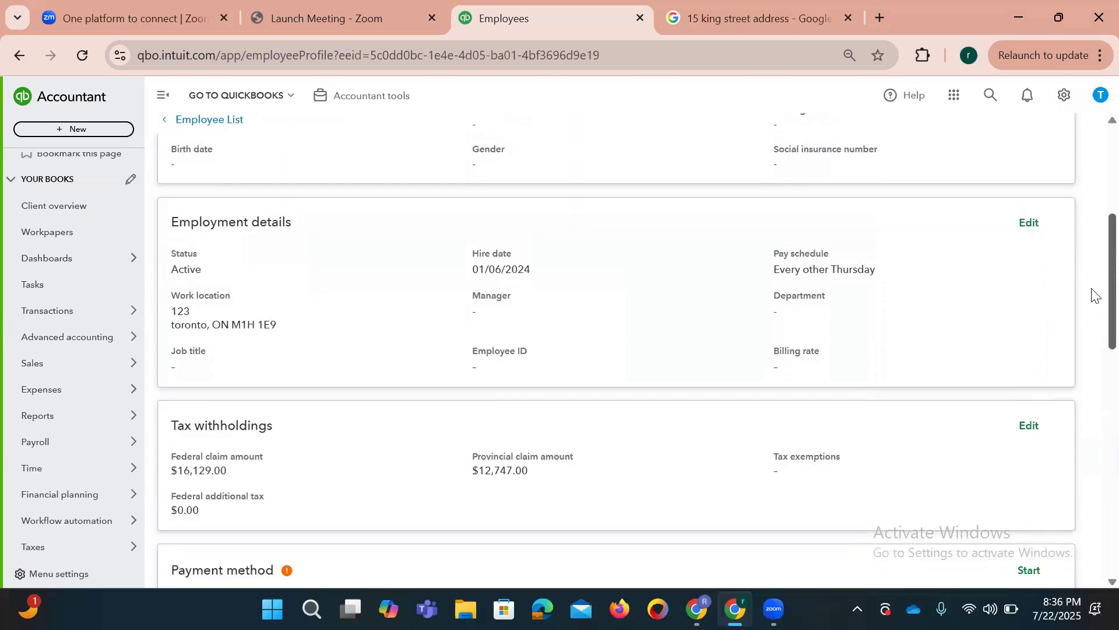
{"action": "scroll", "coordinate": [1092, 340], "scroll_direction": "down", "scroll_amount": 7}
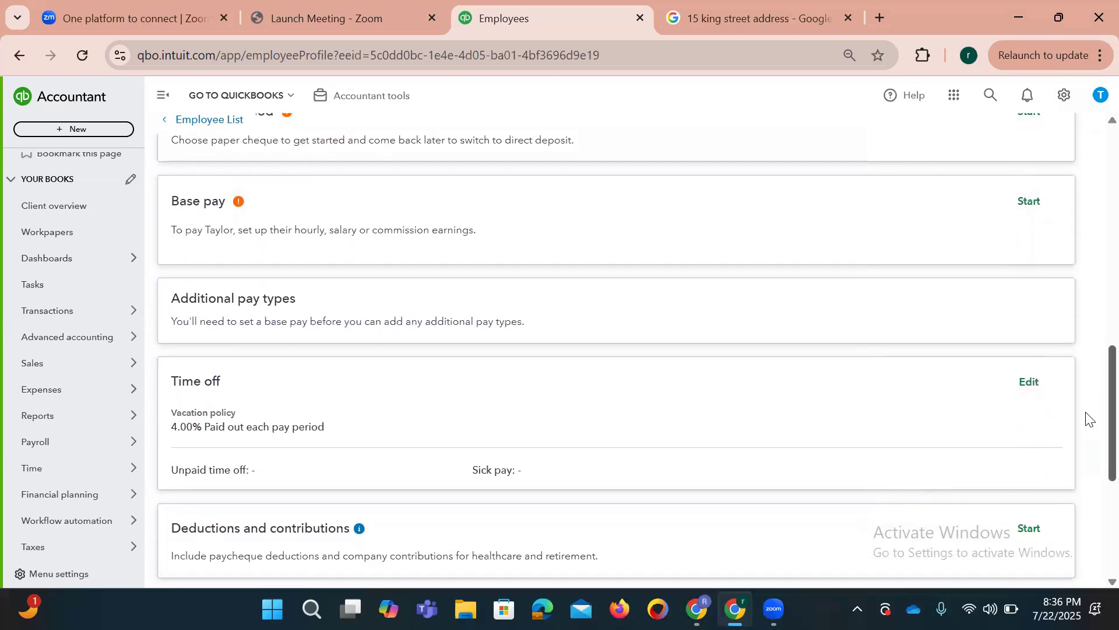
{"action": "scroll", "coordinate": [1092, 452], "scroll_direction": "up", "scroll_amount": 14}
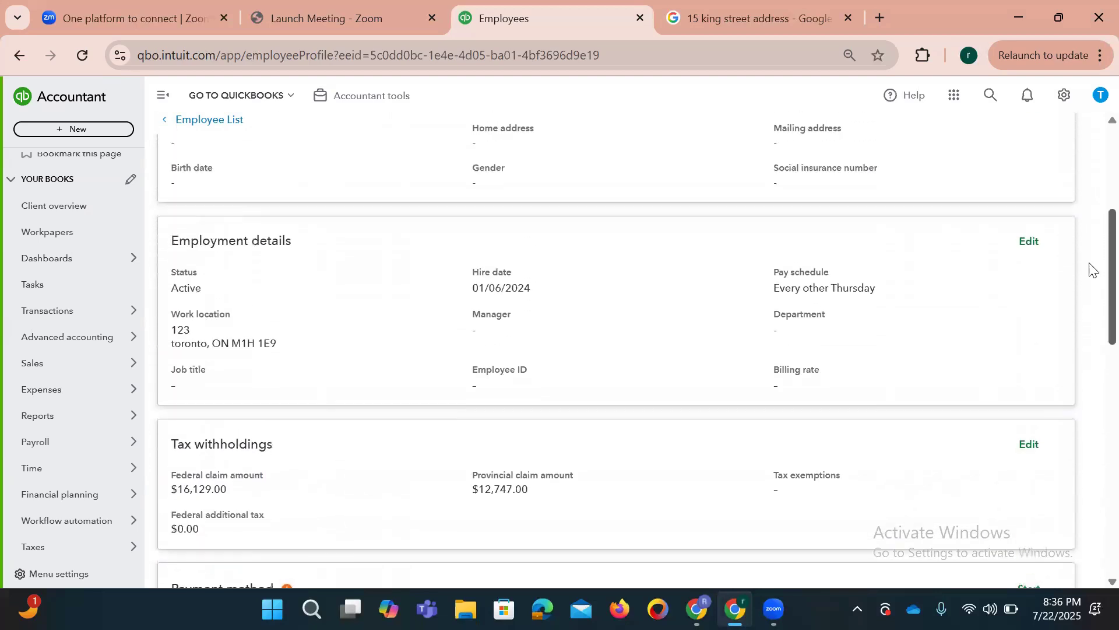
{"action": "scroll", "coordinate": [1083, 239], "scroll_direction": "up", "scroll_amount": 2}
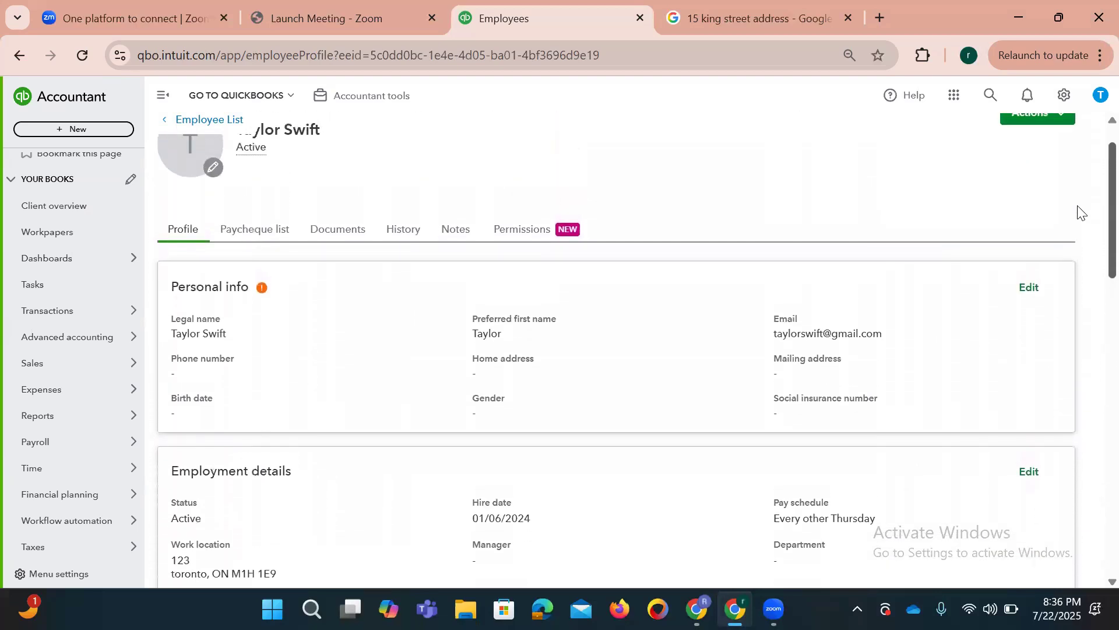
{"action": "scroll", "coordinate": [1080, 210], "scroll_direction": "up", "scroll_amount": 1}
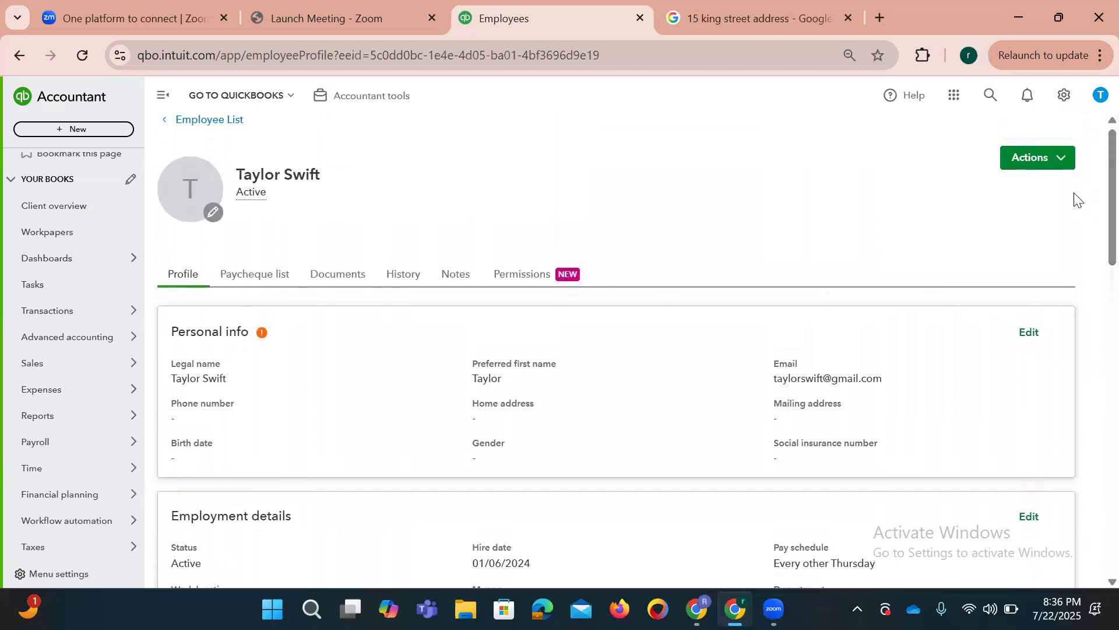
Step: Enter the employee's home street address, city and postal code in personal info
{"action": "left_click", "coordinate": [1031, 333]}
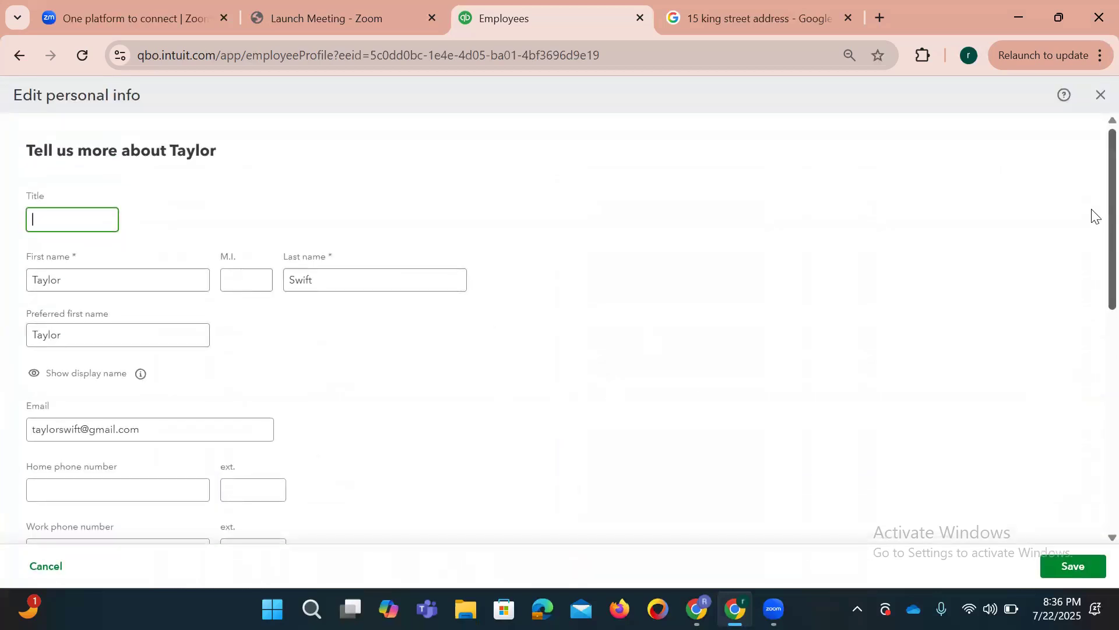
{"action": "scroll", "coordinate": [1095, 213], "scroll_direction": "down", "scroll_amount": 5}
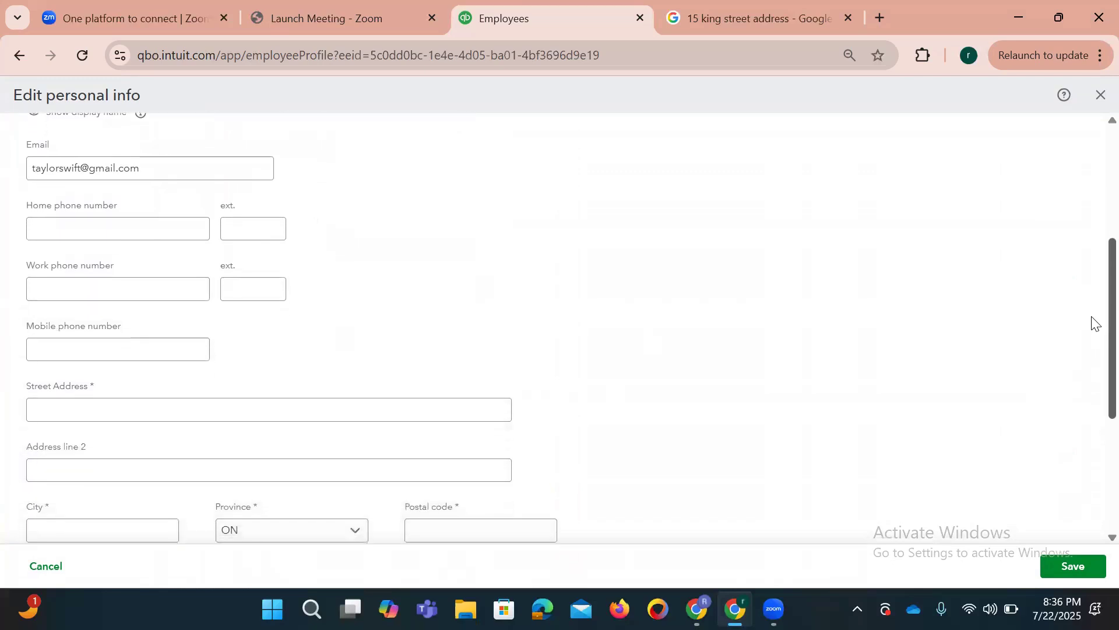
{"action": "left_click", "coordinate": [56, 229]}
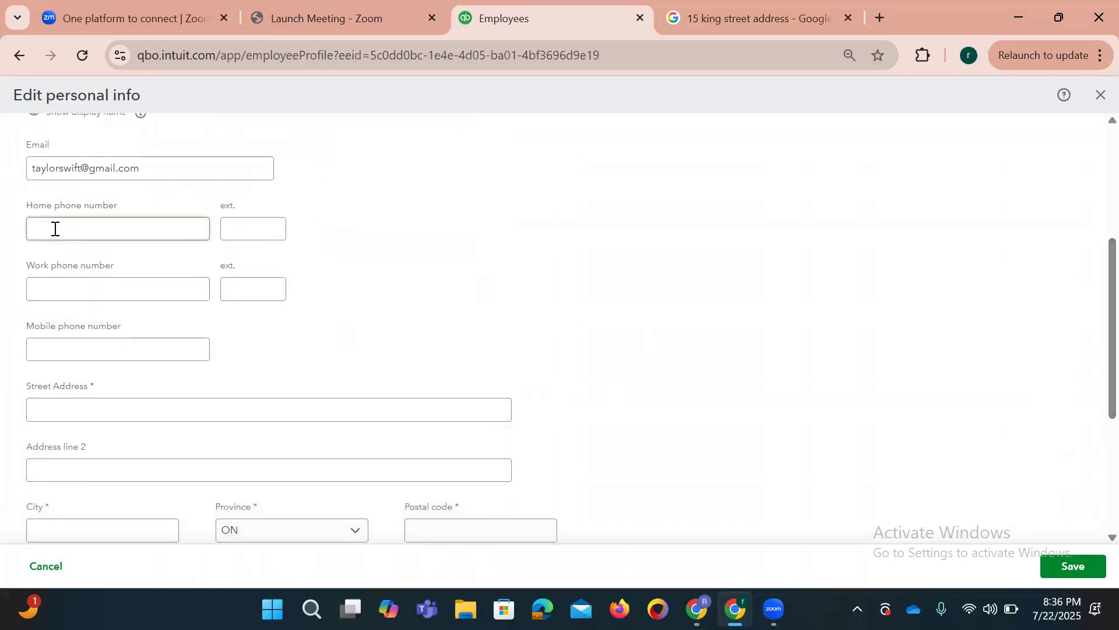
{"action": "left_click", "coordinate": [71, 352]}
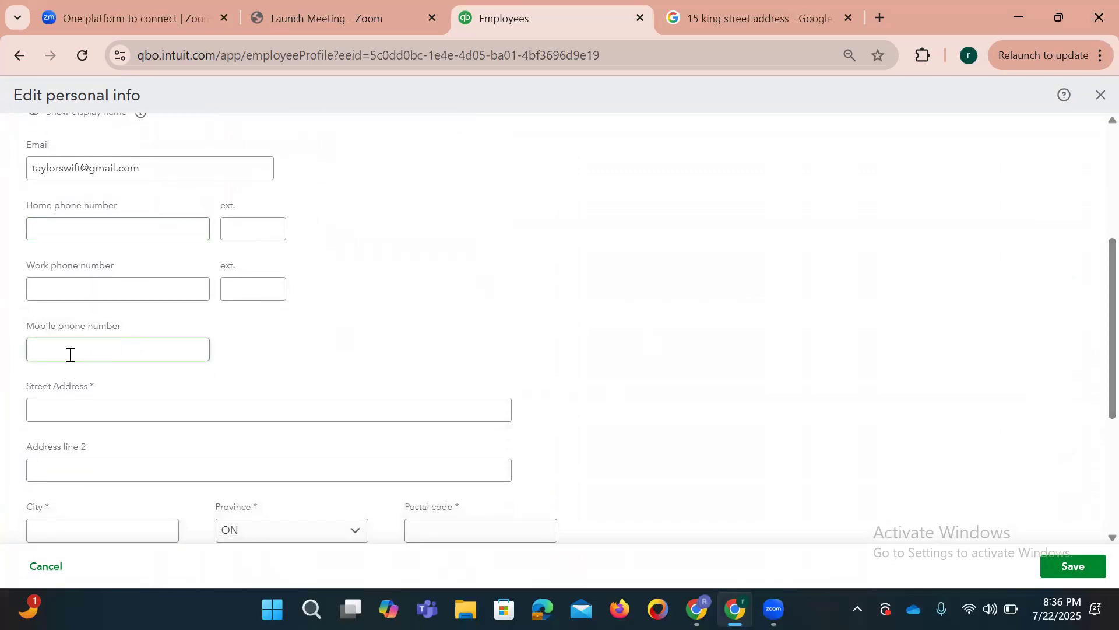
{"action": "left_click", "coordinate": [54, 408]}
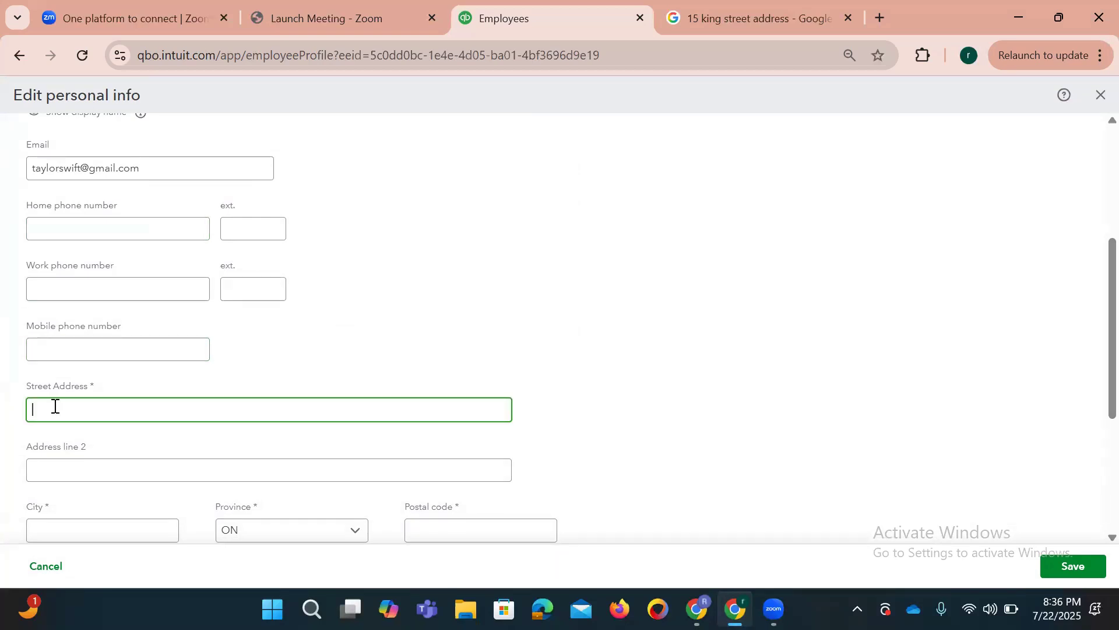
{"action": "key", "text": "Tab"}
{"action": "key", "text": "Tab"}
{"action": "type", "text": "Toronto"}
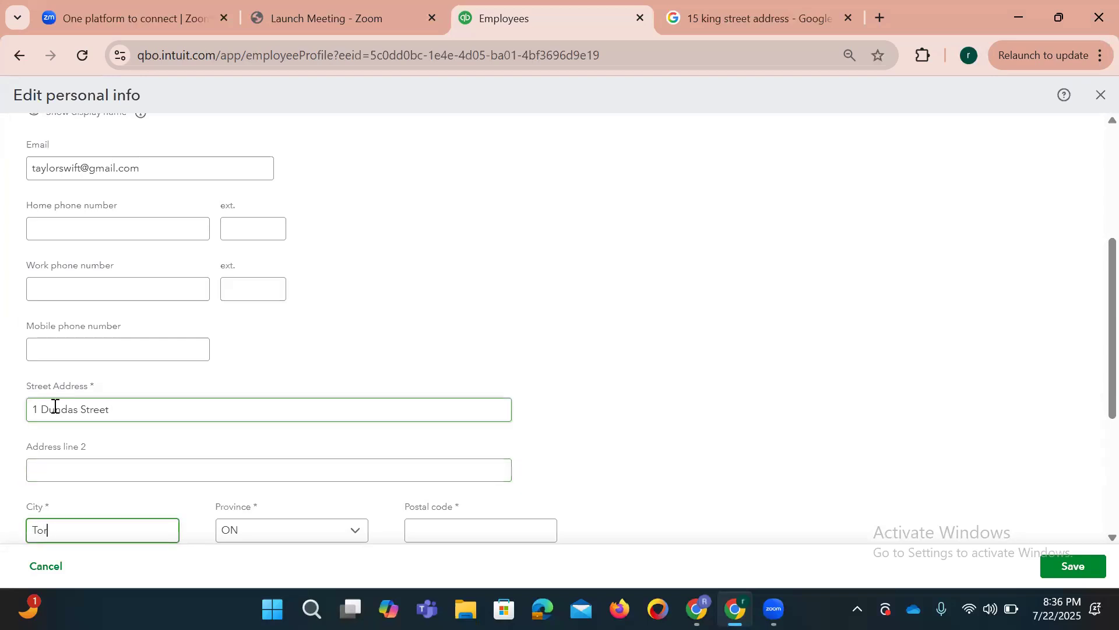
{"action": "key", "text": "Tab"}
{"action": "key", "text": "Tab"}
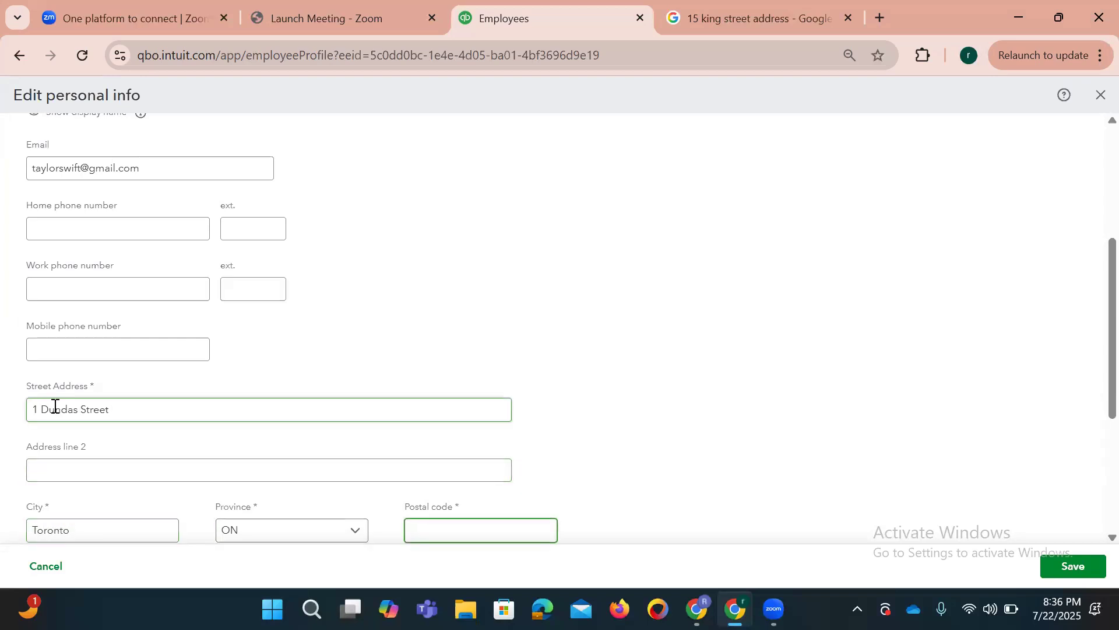
{"action": "type", "text": "M1M 2G1"}
Step: Fill in the employee's birth date and social insurance number, then save the personal info
{"action": "scroll", "coordinate": [54, 407], "scroll_direction": "down", "scroll_amount": 4}
{"action": "key", "text": "Tab"}
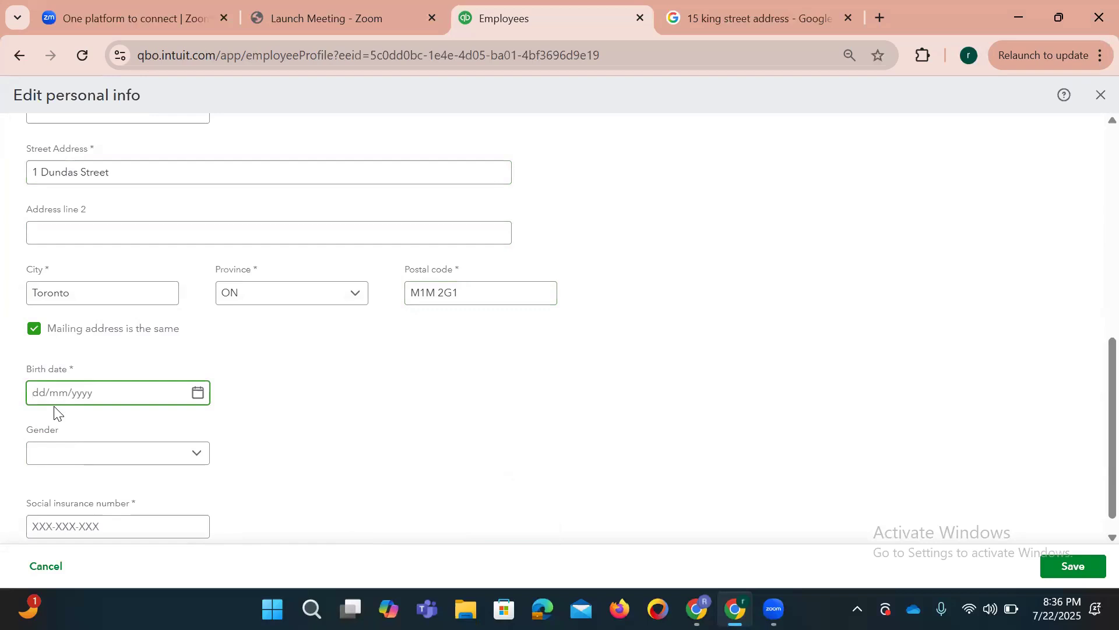
{"action": "type", "text": "01/01/1996"}
{"action": "key", "text": "Tab"}
{"action": "key", "text": "Tab"}
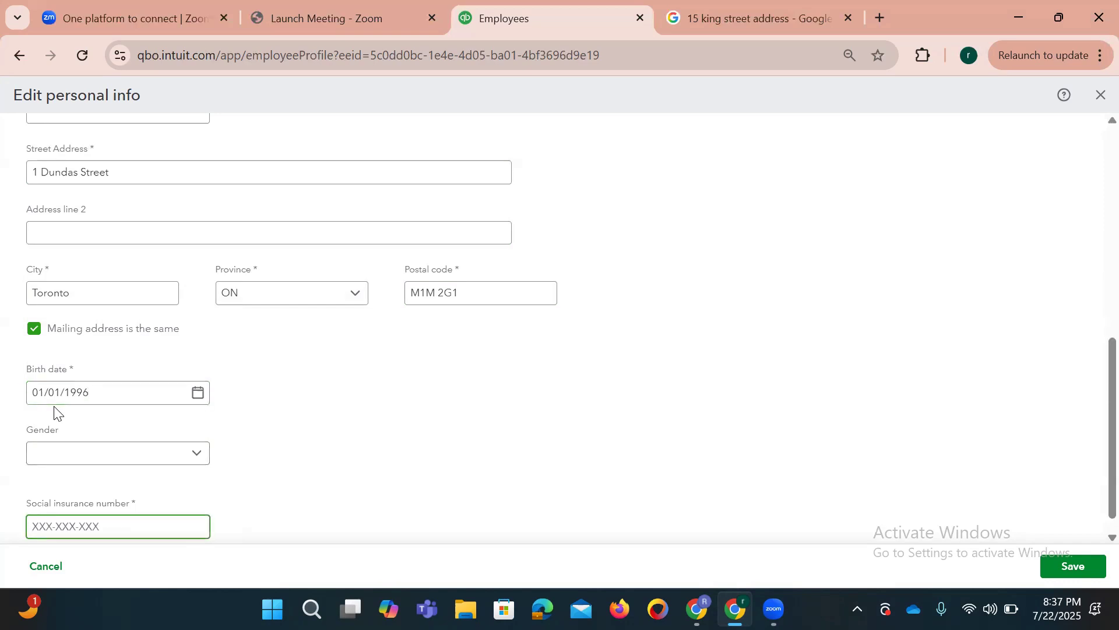
{"action": "left_click", "coordinate": [1091, 357]}
{"action": "scroll", "coordinate": [1094, 402], "scroll_direction": "down", "scroll_amount": 1}
{"action": "left_click", "coordinate": [95, 476]}
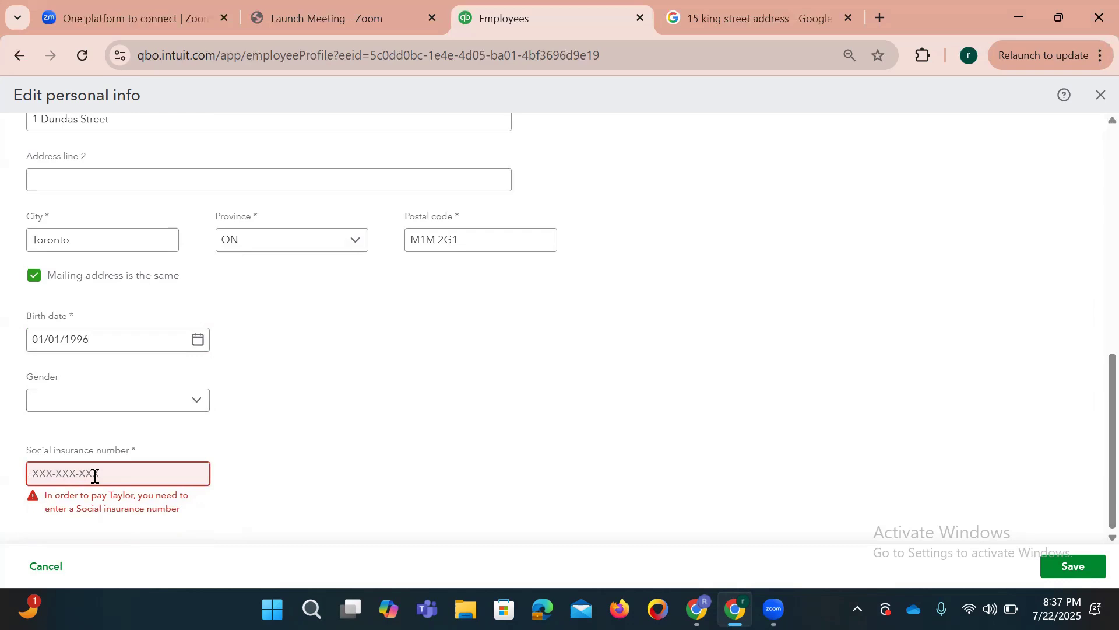
{"action": "type", "text": "999-999-998"}
{"action": "left_click", "coordinate": [1074, 566]}
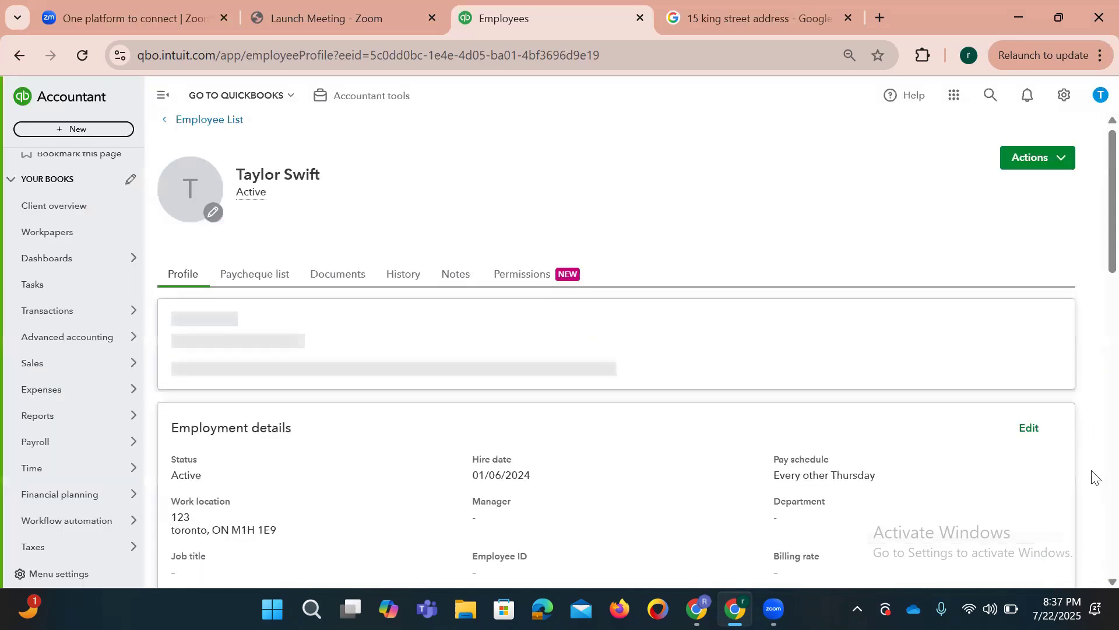
{"action": "scroll", "coordinate": [1093, 247], "scroll_direction": "down", "scroll_amount": 1}
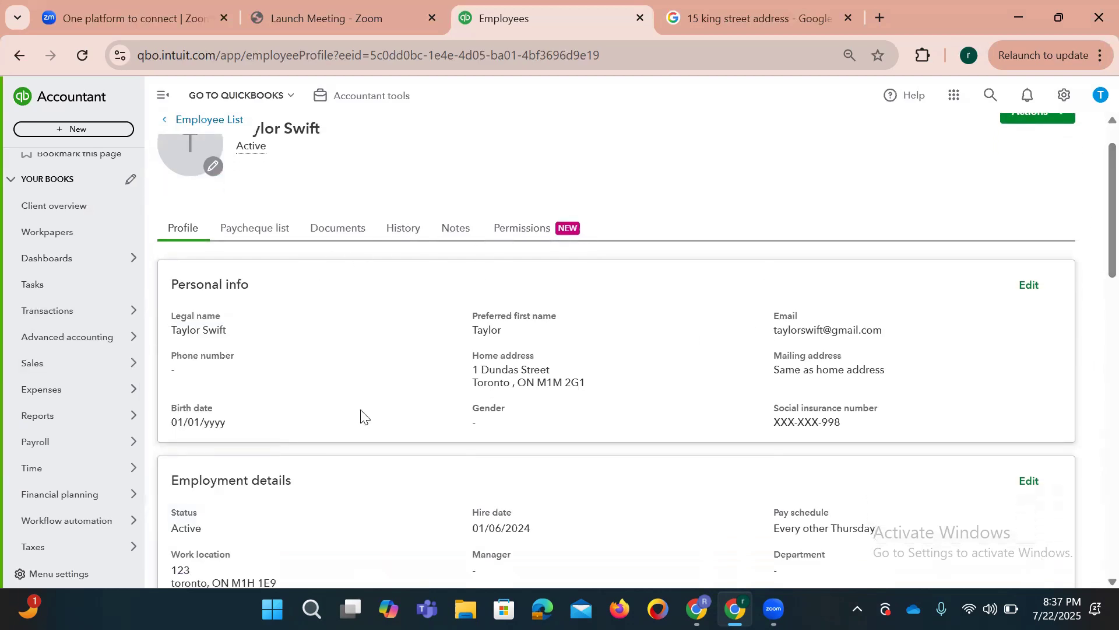
{"action": "scroll", "coordinate": [1094, 245], "scroll_direction": "down", "scroll_amount": 3}
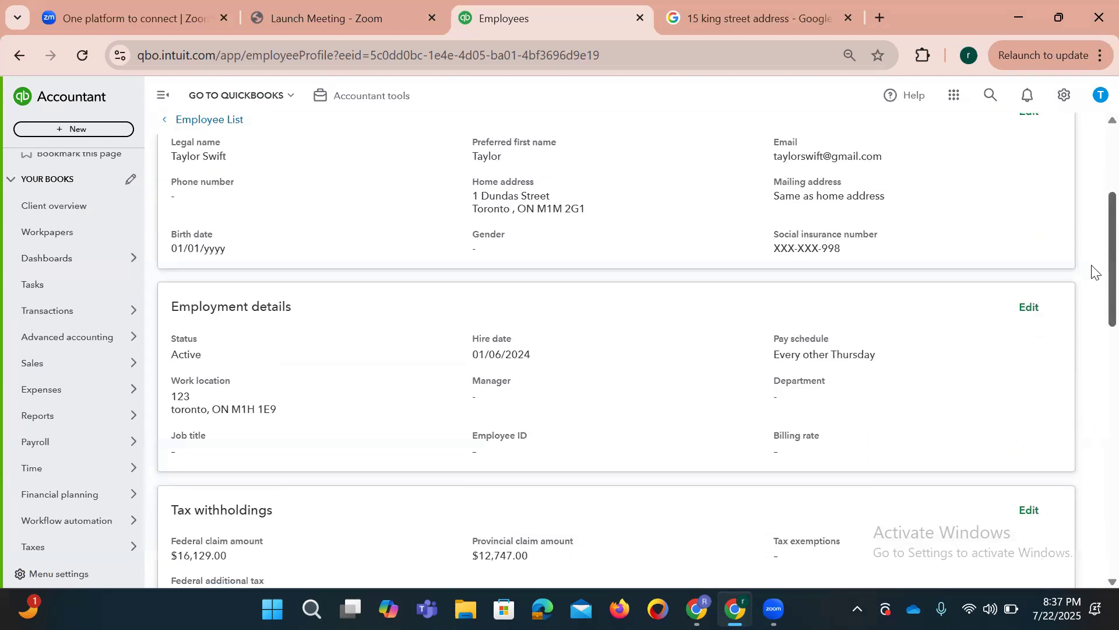
{"action": "left_click", "coordinate": [1030, 304]}
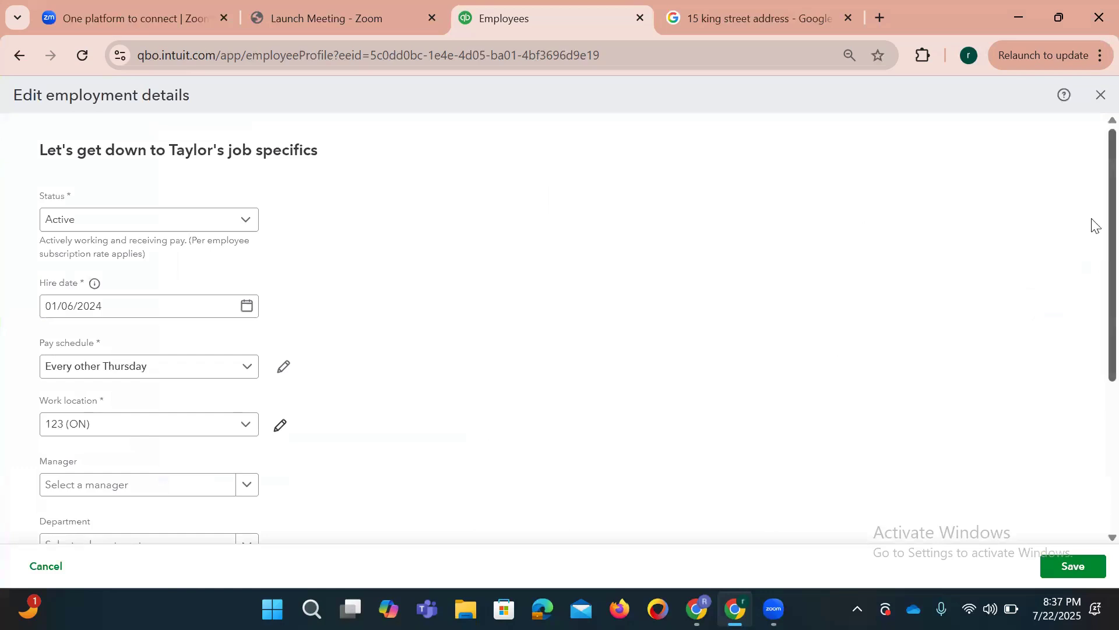
Step: Scroll through the Edit employment details form showing work location 123 (ON)
{"action": "scroll", "coordinate": [1094, 245], "scroll_direction": "down", "scroll_amount": 1}
{"action": "scroll", "coordinate": [1093, 268], "scroll_direction": "down", "scroll_amount": 2}
{"action": "scroll", "coordinate": [1093, 225], "scroll_direction": "up", "scroll_amount": 3}
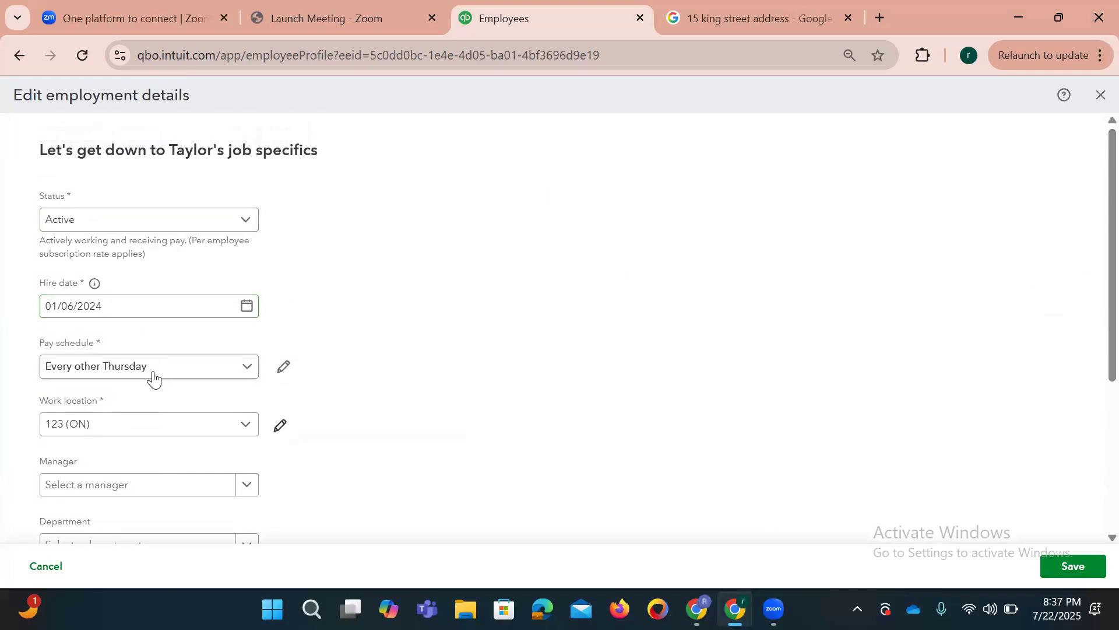
Step: Open the pay schedule editor and compare its next payday and frequency with the system calendar
{"action": "left_click", "coordinate": [286, 369]}
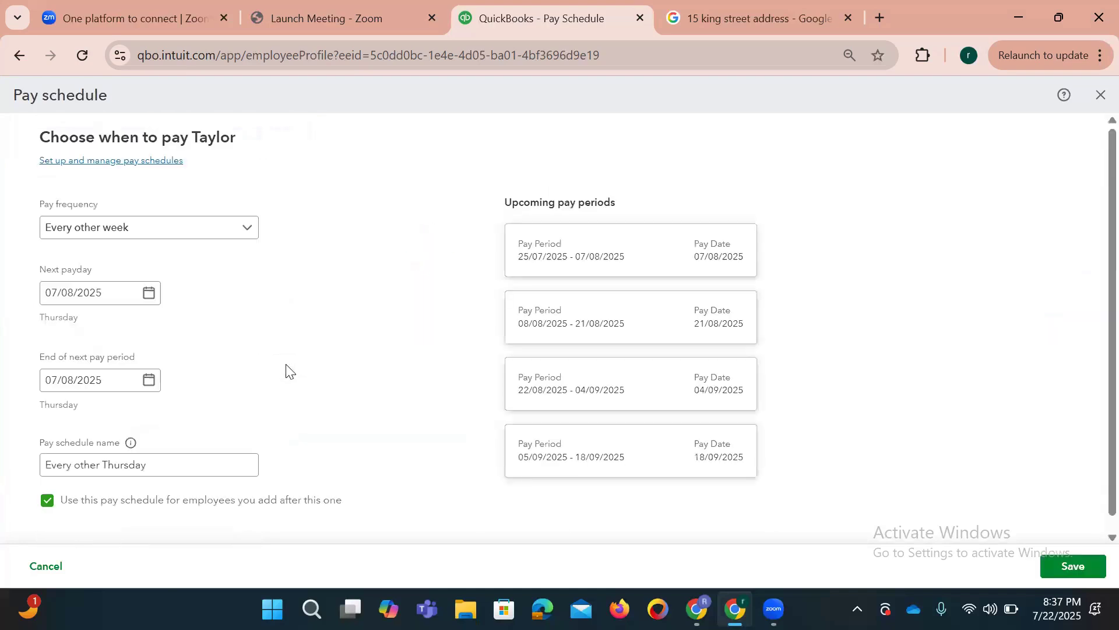
{"action": "left_click", "coordinate": [120, 290]}
{"action": "left_click", "coordinate": [1056, 607]}
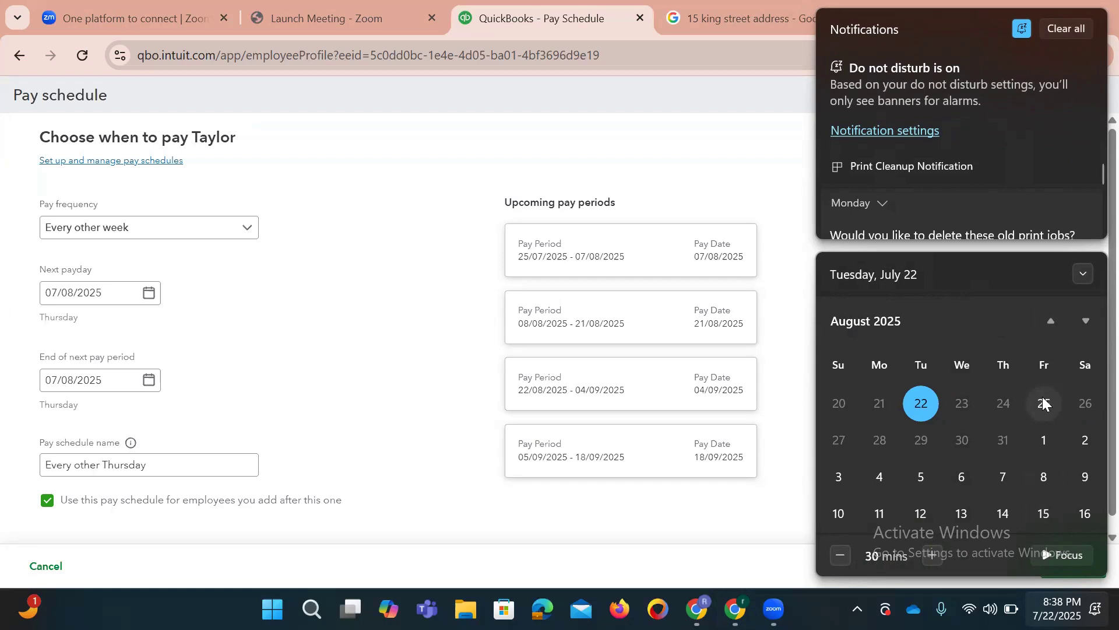
{"action": "left_click", "coordinate": [180, 241]}
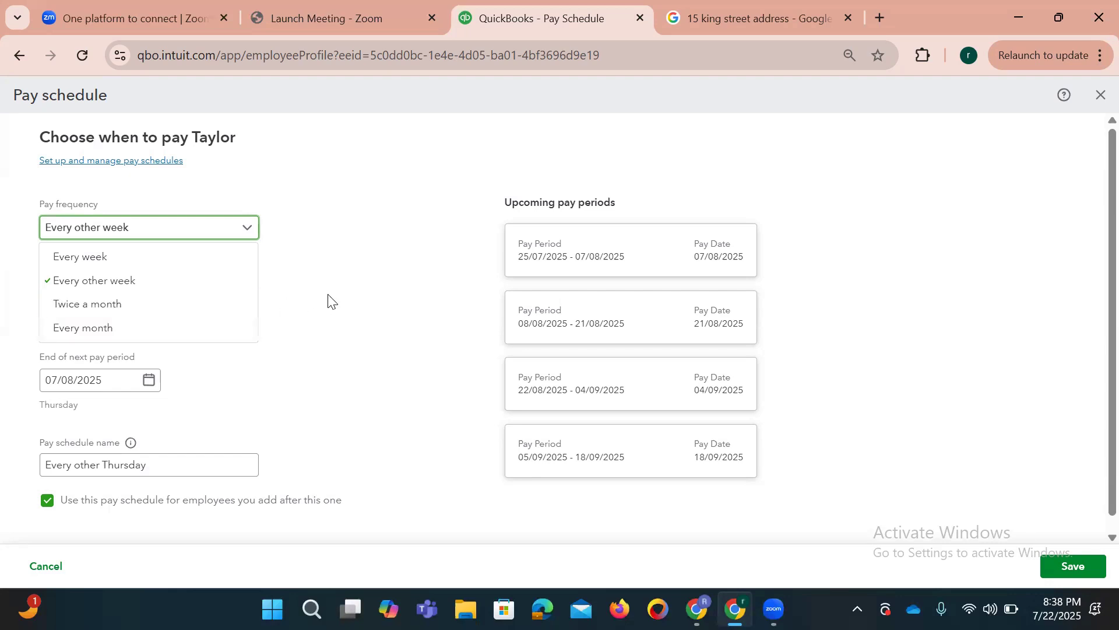
Step: Keep every other week as pay frequency and check the calendar for the next payday
{"action": "left_click", "coordinate": [140, 280]}
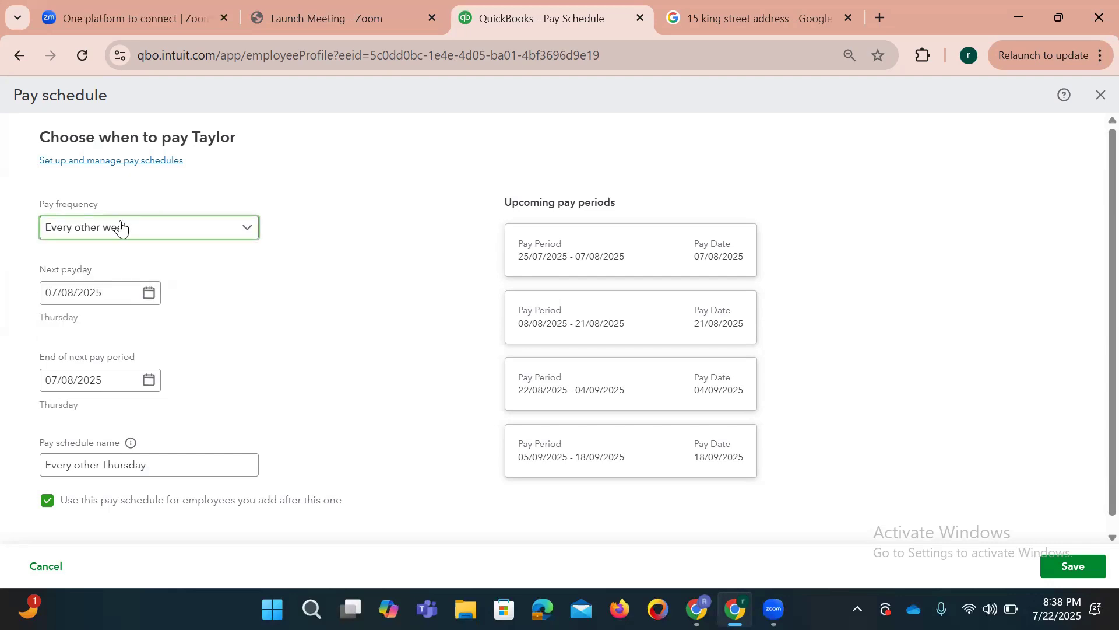
{"action": "left_click", "coordinate": [1056, 608]}
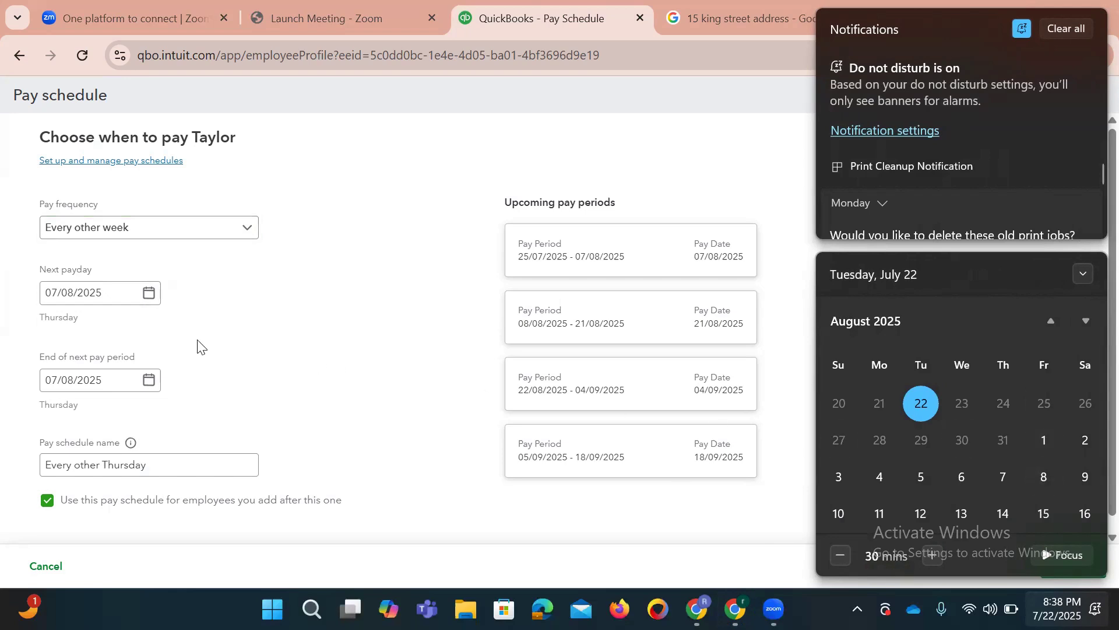
{"action": "left_click", "coordinate": [107, 300]}
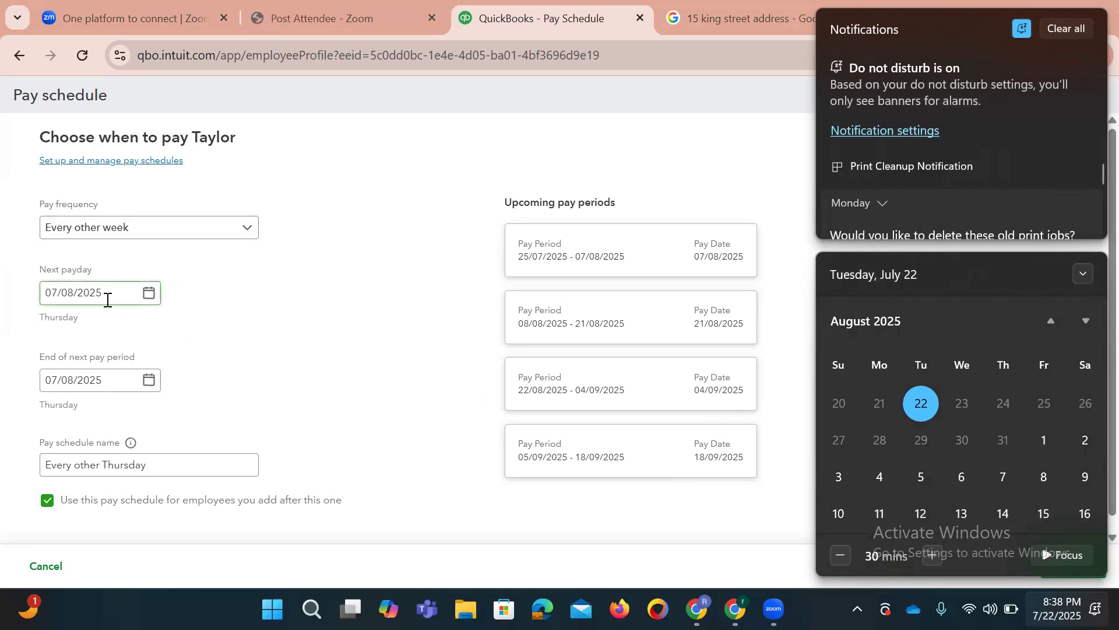
{"action": "left_click_drag", "start_coordinate": [110, 298], "coordinate": [9, 301]}
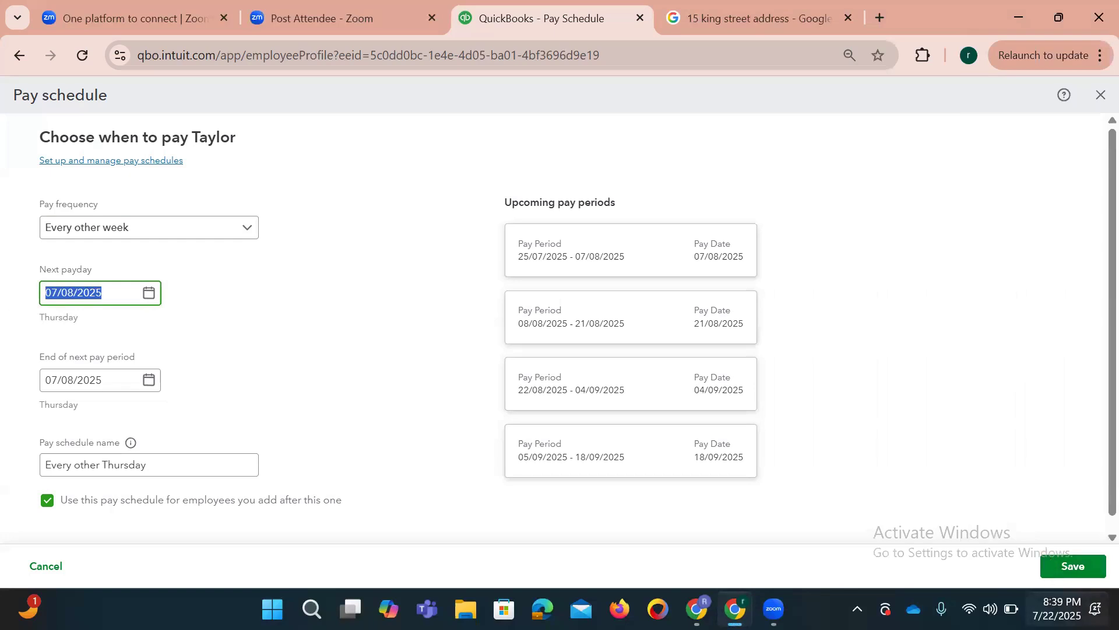
{"action": "left_click", "coordinate": [1056, 608]}
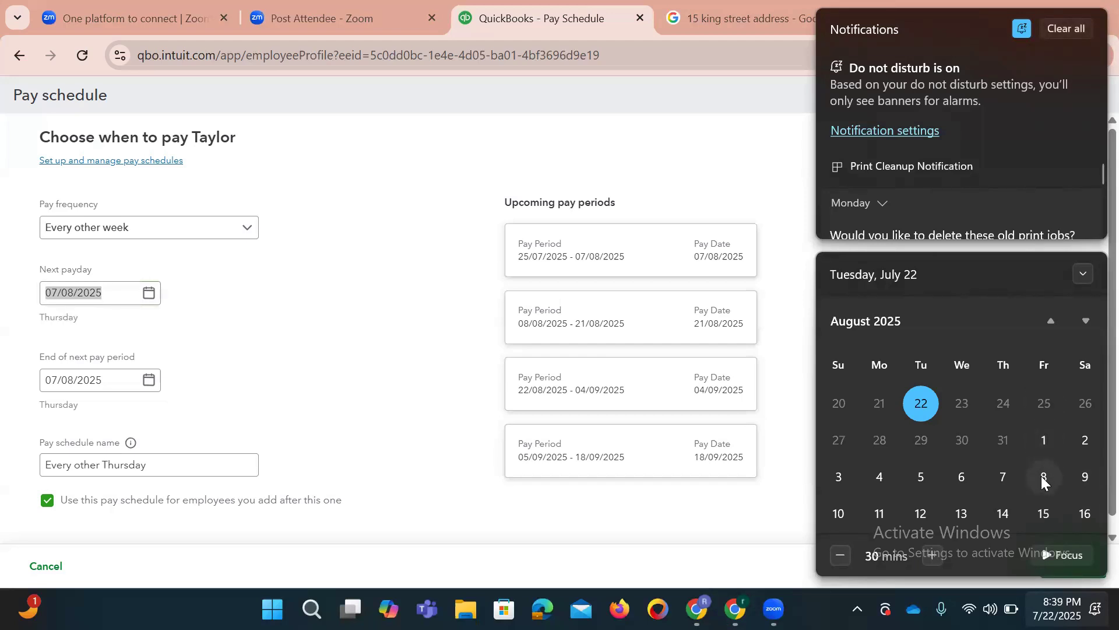
{"action": "left_click", "coordinate": [271, 355]}
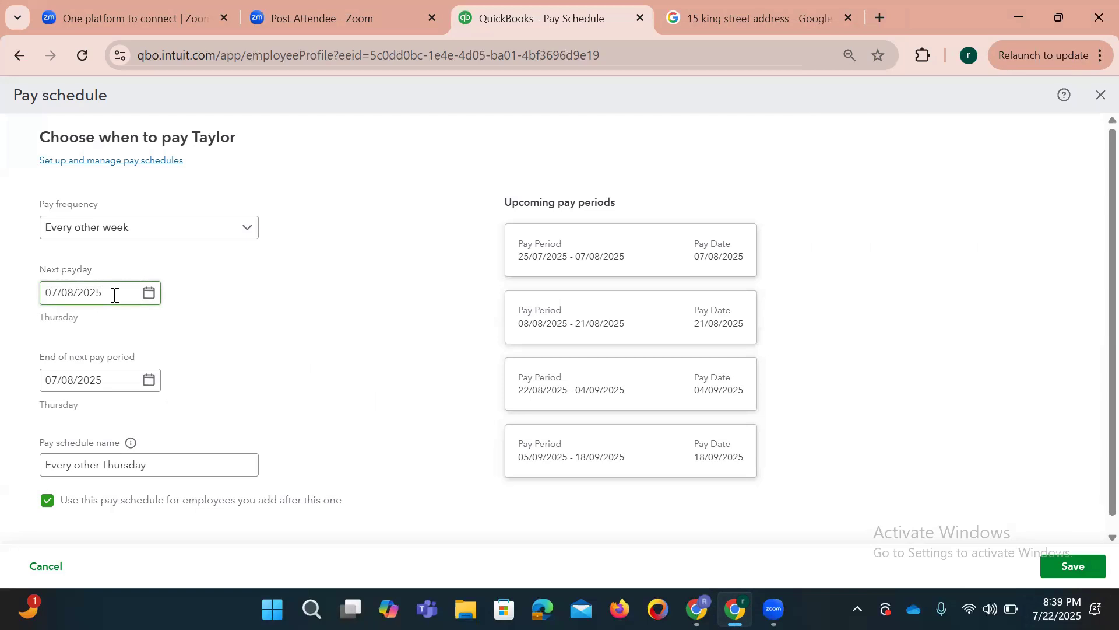
Step: Set the next payday to Thursday 07/08/2025 and review the pay period end date
{"action": "left_click", "coordinate": [150, 293]}
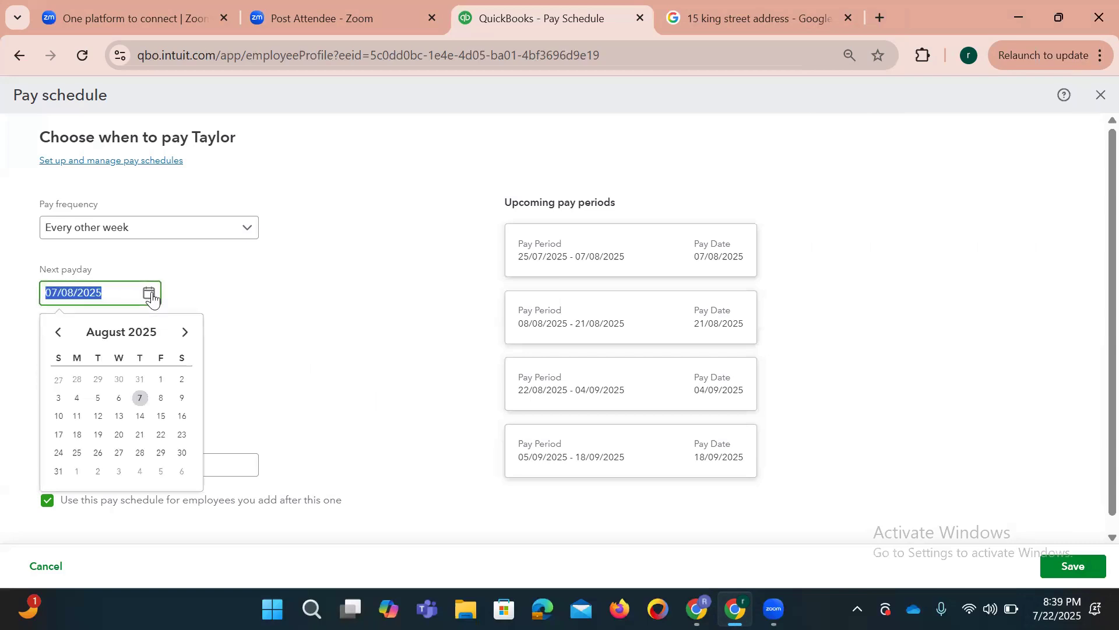
{"action": "left_click", "coordinate": [162, 401]}
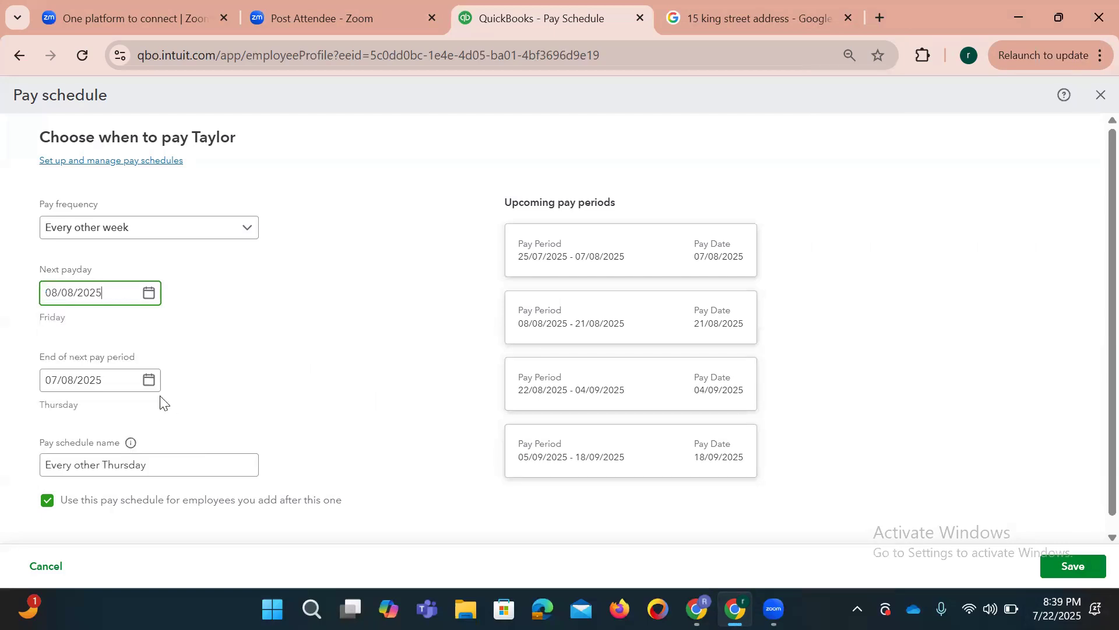
{"action": "left_click", "coordinate": [145, 291]}
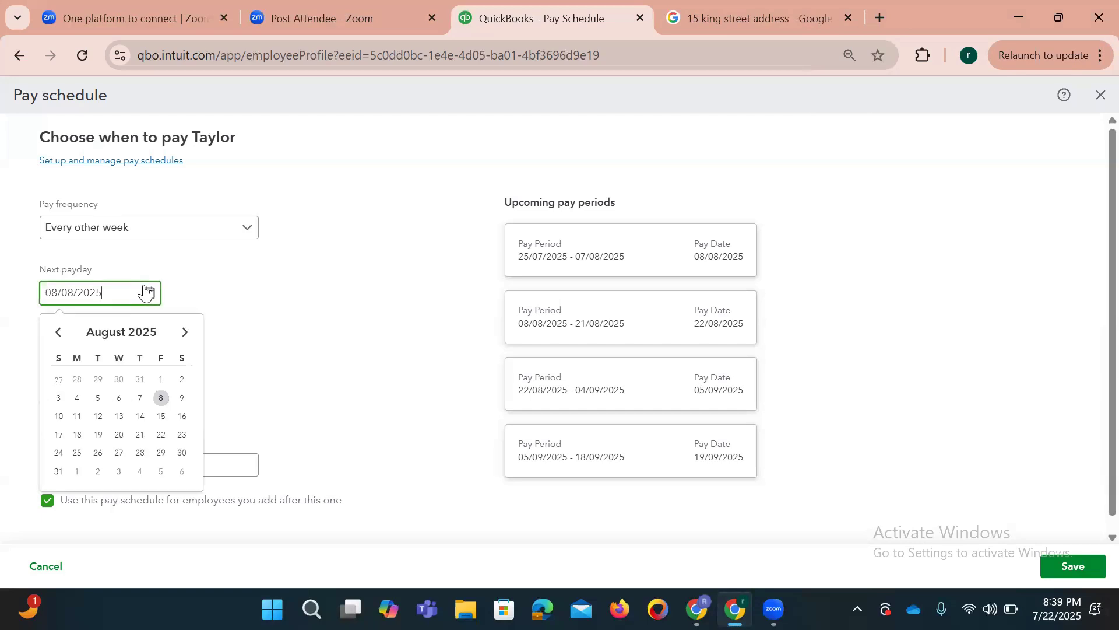
{"action": "left_click", "coordinate": [140, 397]}
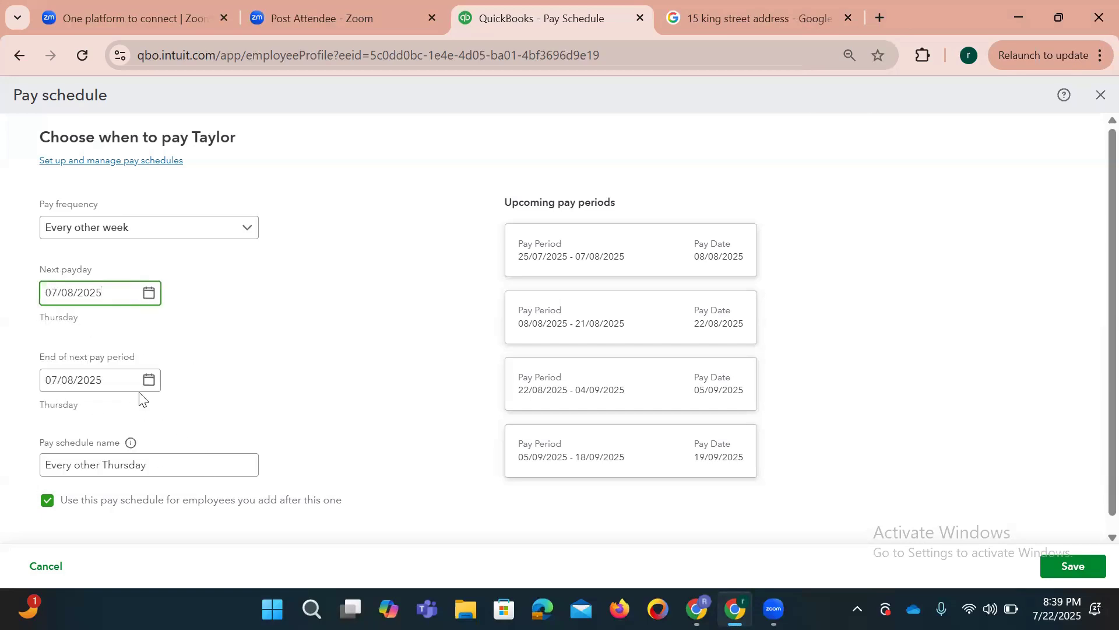
{"action": "left_click_drag", "start_coordinate": [123, 381], "coordinate": [4, 386]}
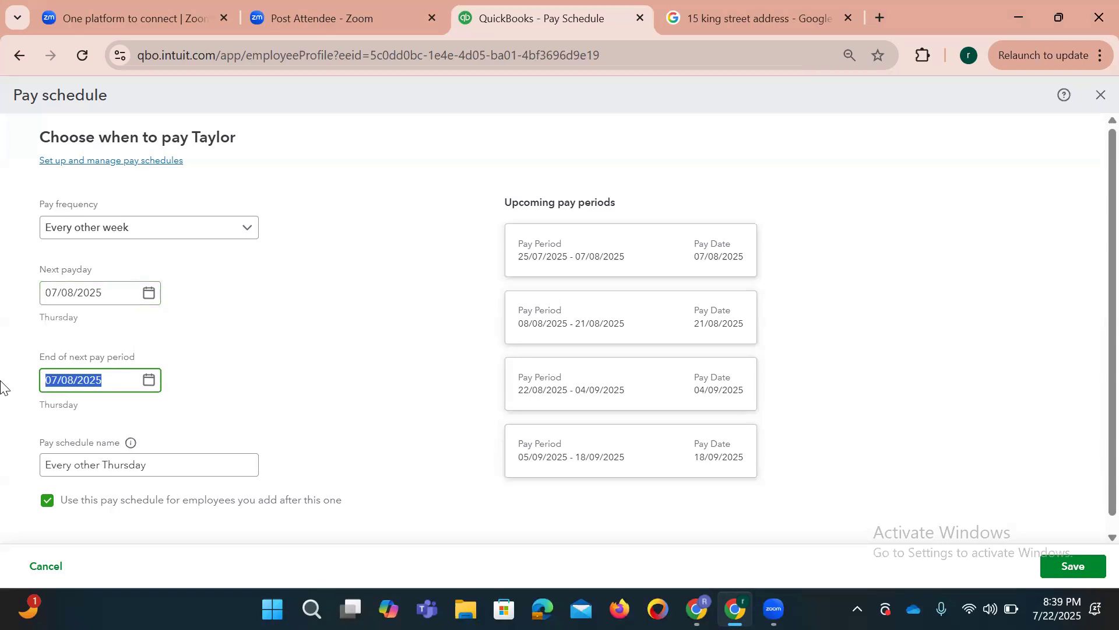
{"action": "left_click", "coordinate": [1095, 323]}
{"action": "scroll", "coordinate": [1093, 327], "scroll_direction": "down", "scroll_amount": 1}
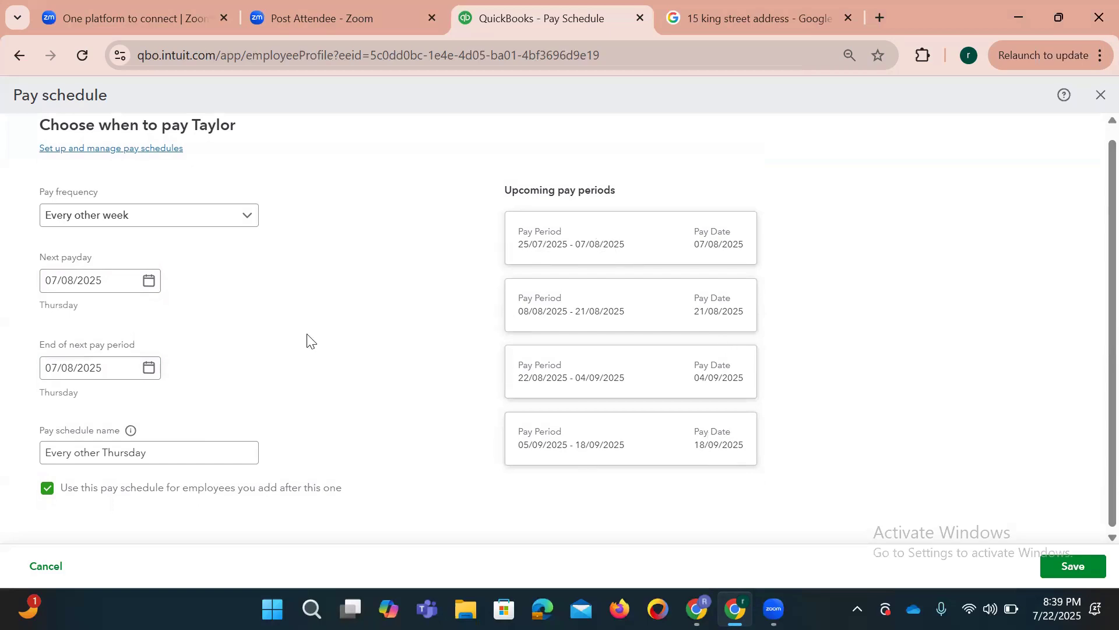
Step: Save the Every other Thursday pay schedule and the updated employment details
{"action": "left_click", "coordinate": [1094, 570]}
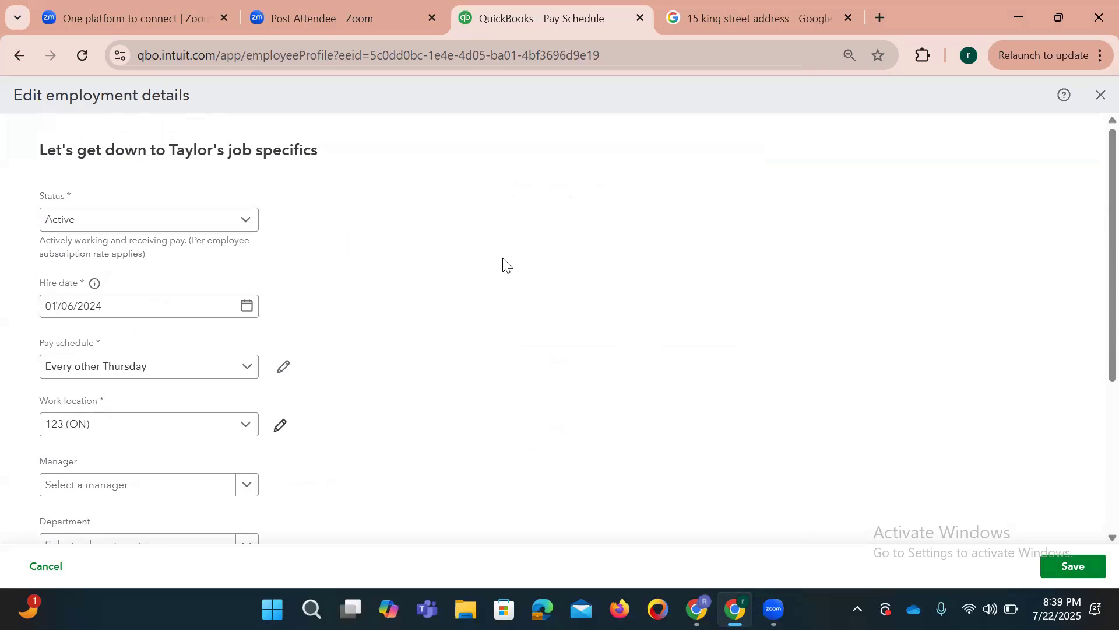
{"action": "left_click", "coordinate": [1081, 577]}
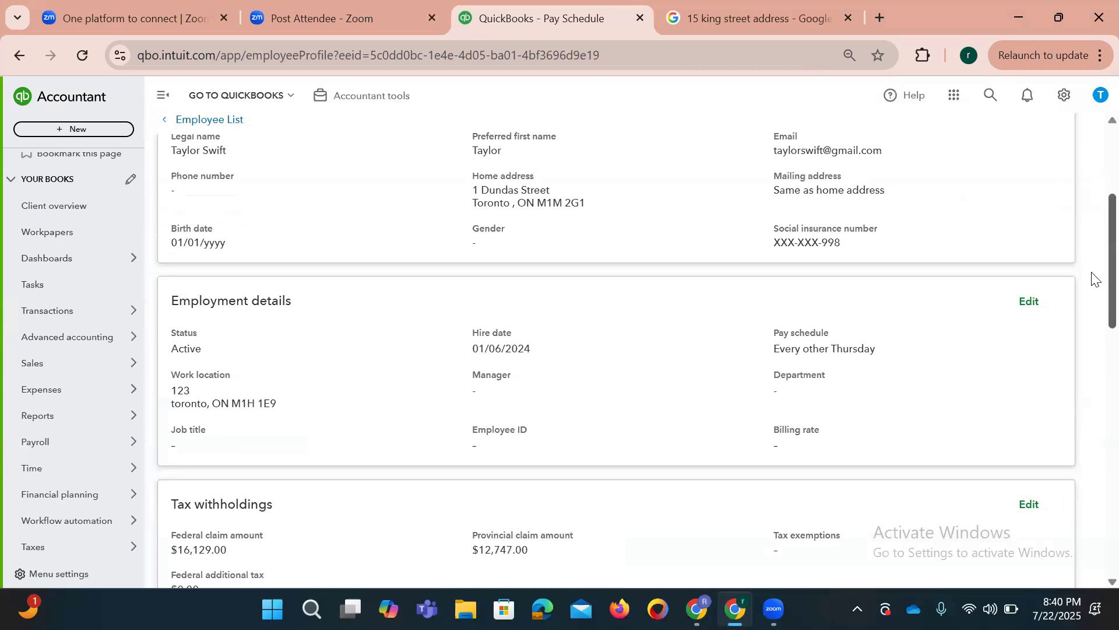
{"action": "scroll", "coordinate": [1091, 274], "scroll_direction": "up", "scroll_amount": 4}
{"action": "scroll", "coordinate": [1094, 236], "scroll_direction": "down", "scroll_amount": 1}
{"action": "scroll", "coordinate": [1094, 236], "scroll_direction": "down", "scroll_amount": 7}
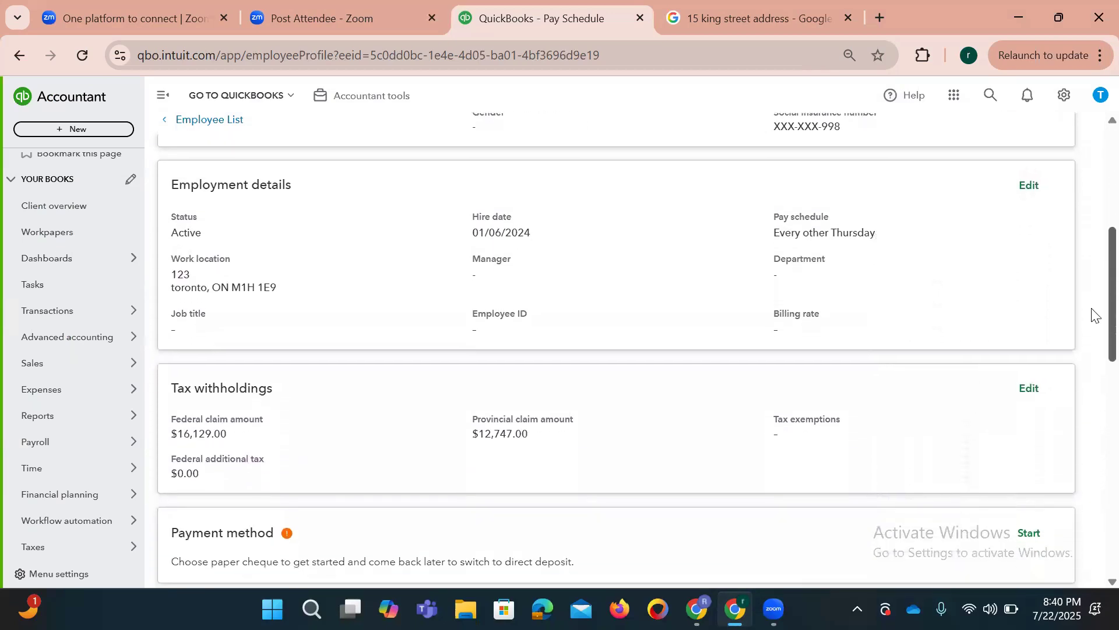
{"action": "scroll", "coordinate": [1093, 367], "scroll_direction": "down", "scroll_amount": 2}
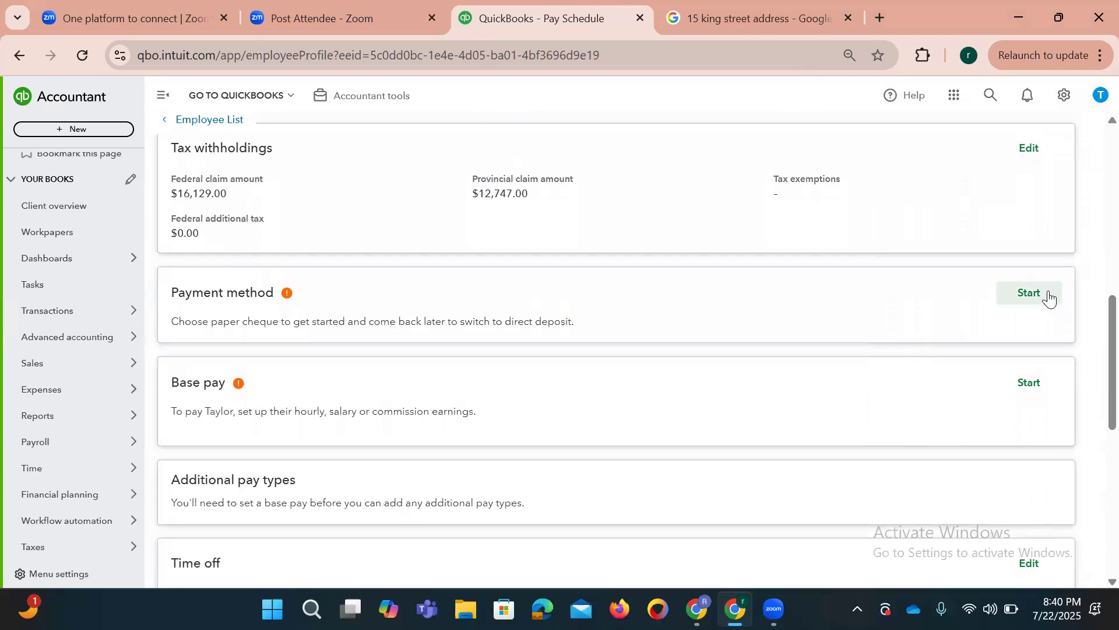
{"action": "left_click", "coordinate": [1040, 297]}
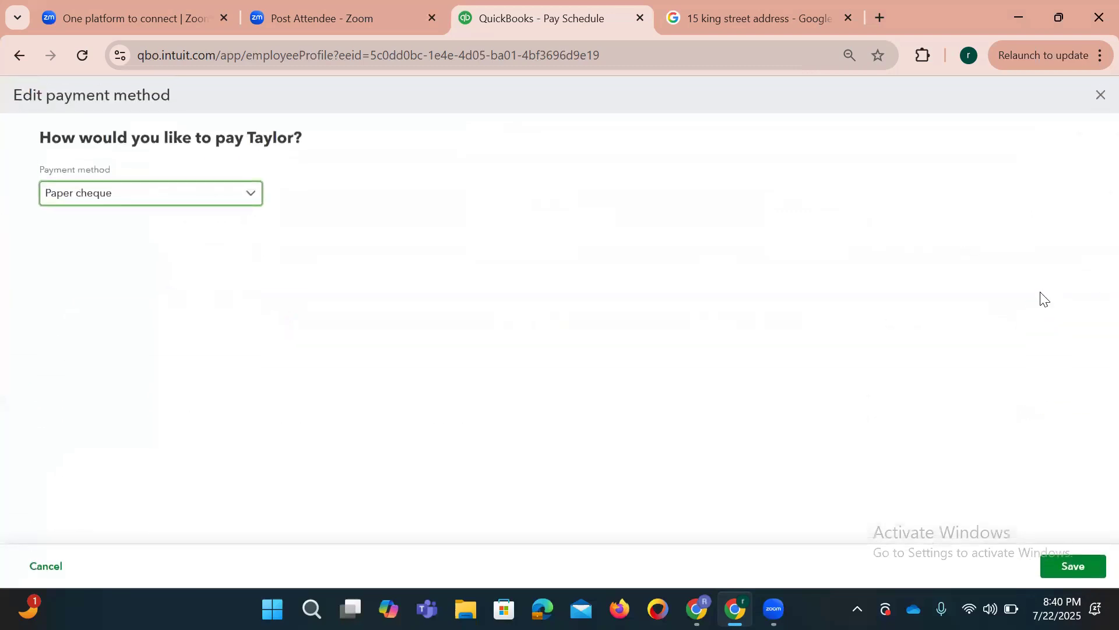
Step: Choose Paper cheque as the payment method and save it
{"action": "left_click", "coordinate": [215, 193]}
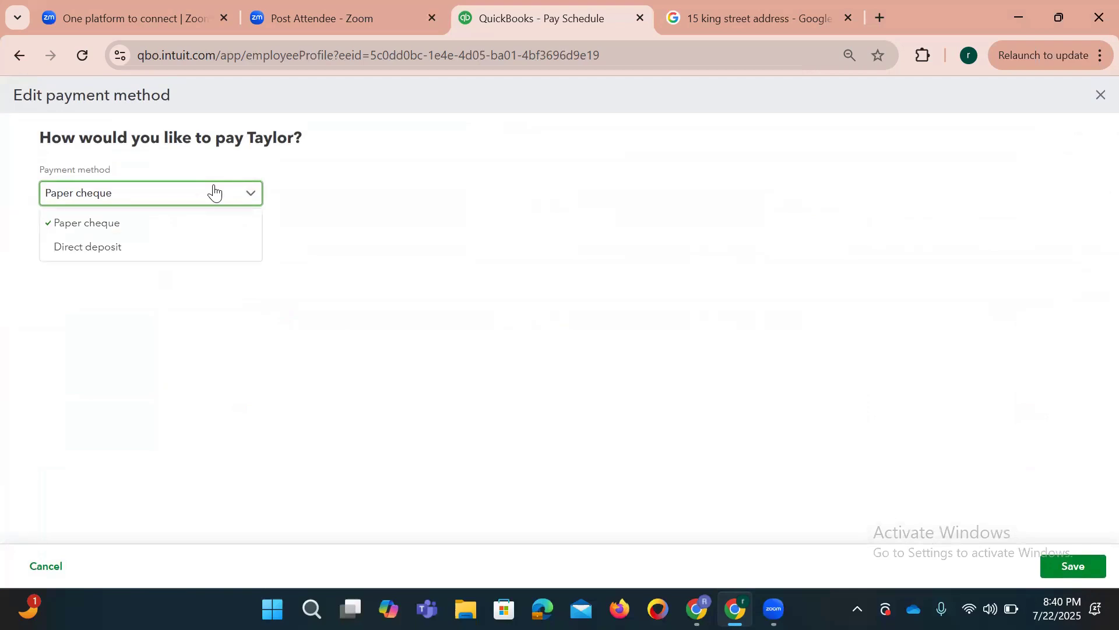
{"action": "left_click", "coordinate": [153, 228]}
{"action": "left_click", "coordinate": [1089, 569]}
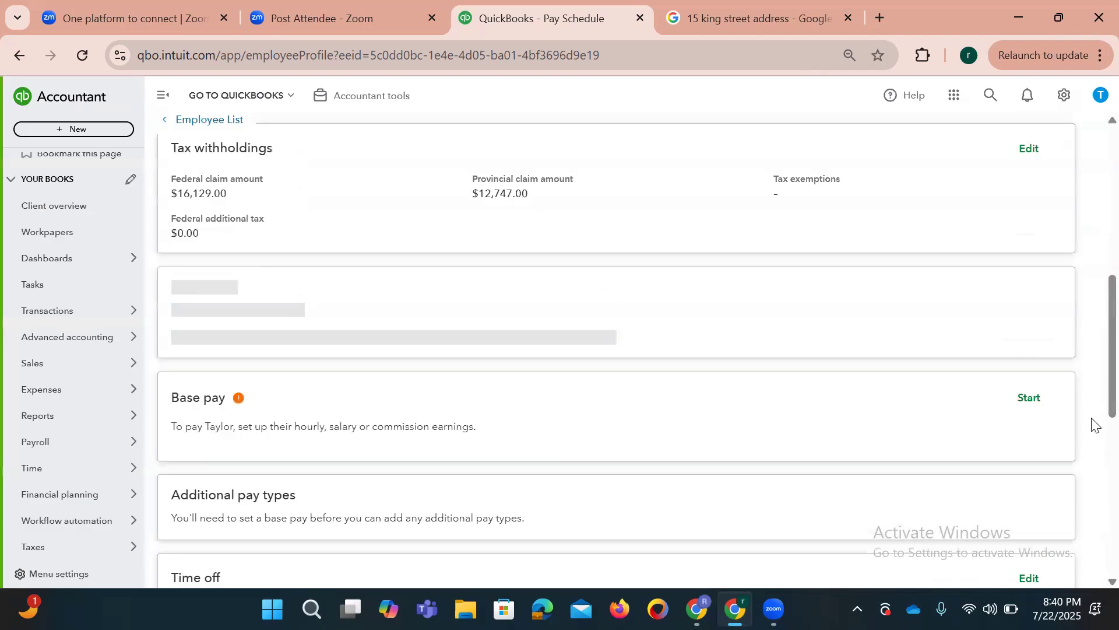
{"action": "scroll", "coordinate": [1092, 388], "scroll_direction": "down", "scroll_amount": 2}
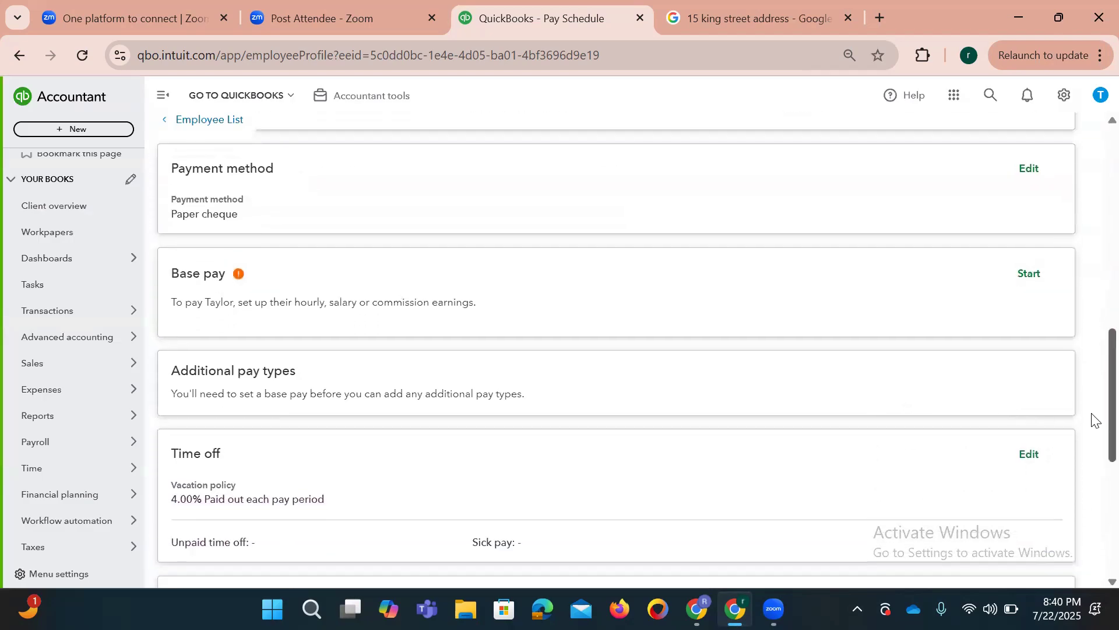
Step: Choose Hourly base pay with a rate of $20 per hour
{"action": "left_click", "coordinate": [1029, 269]}
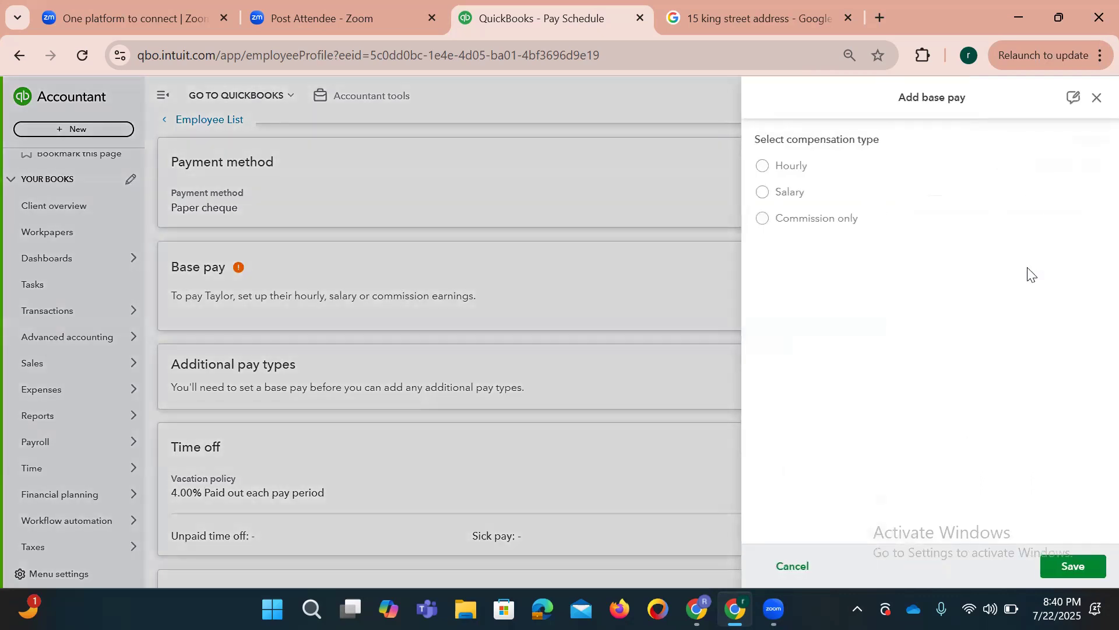
{"action": "left_click", "coordinate": [764, 171]}
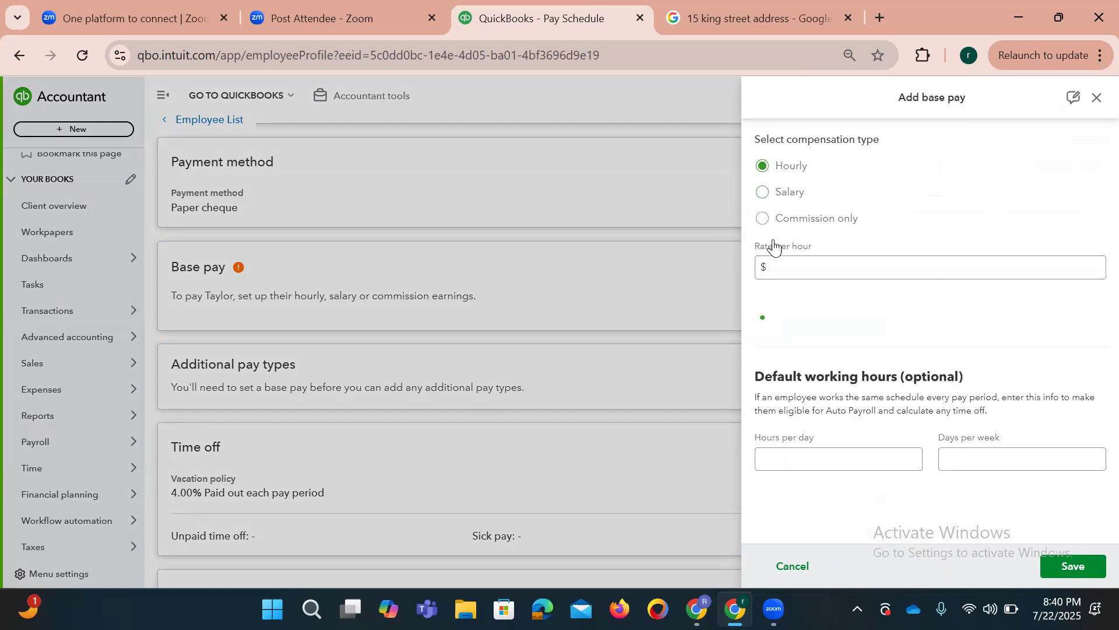
{"action": "left_click", "coordinate": [792, 269]}
{"action": "type", "text": "20"}
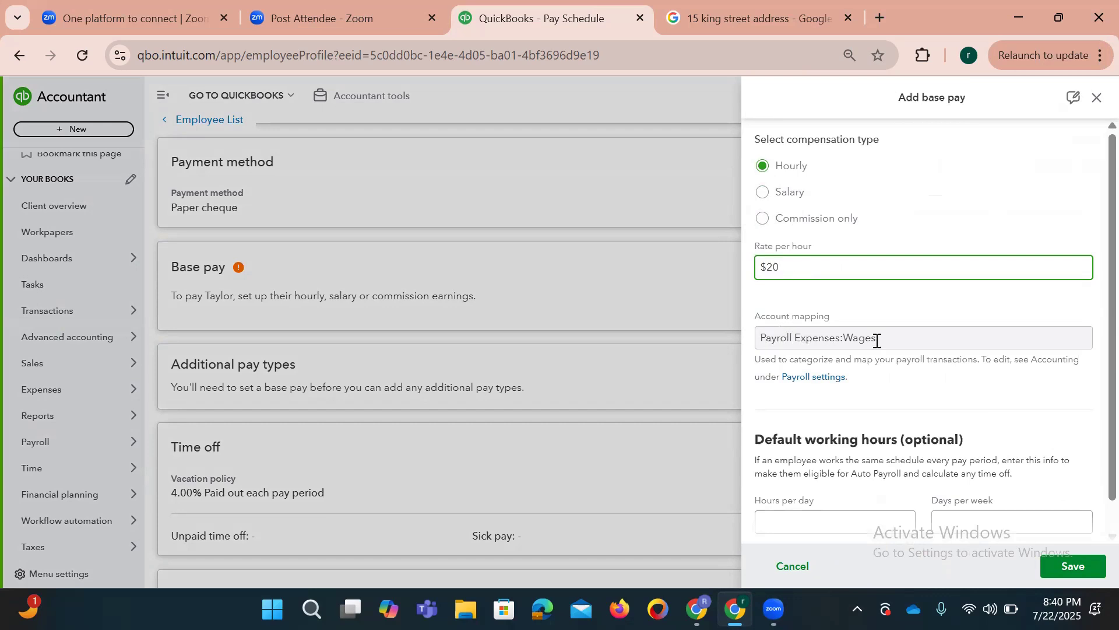
{"action": "left_click", "coordinate": [1094, 383]}
{"action": "scroll", "coordinate": [1093, 408], "scroll_direction": "down", "scroll_amount": 1}
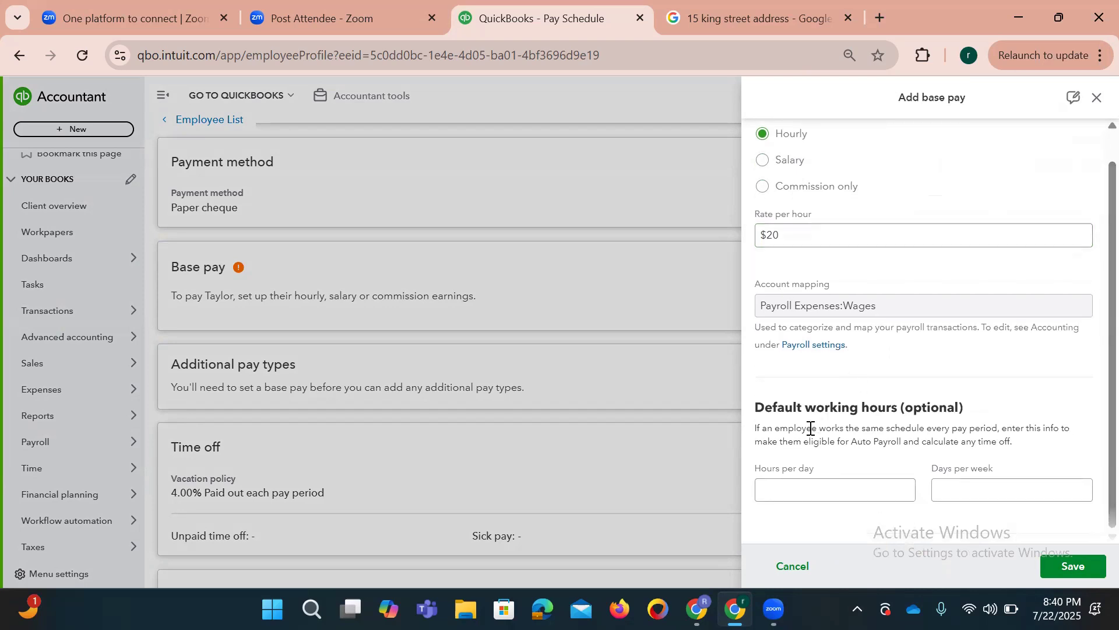
Step: Set default working hours to 8 hours per day and 5 days per week
{"action": "left_click", "coordinate": [778, 496]}
{"action": "left_click_drag", "start_coordinate": [760, 410], "coordinate": [966, 415]}
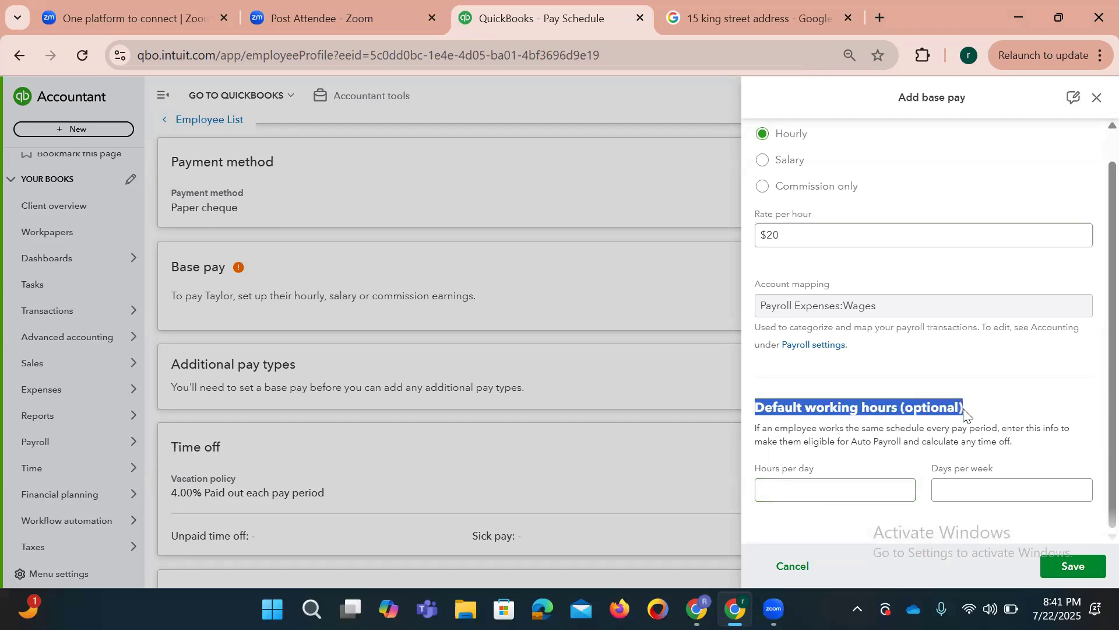
{"action": "left_click", "coordinate": [830, 487]}
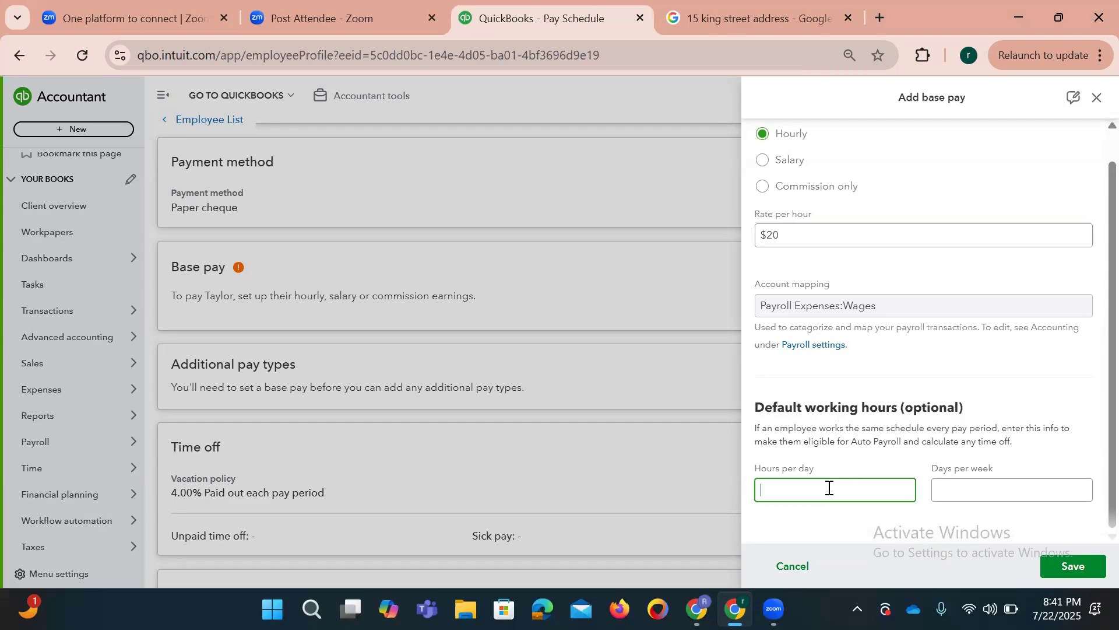
{"action": "type", "text": "8"}
{"action": "key", "text": "Tab"}
{"action": "type", "text": "5"}
{"action": "key", "text": "Tab"}
{"action": "left_click", "coordinate": [827, 488]}
{"action": "key", "text": "BackSpace"}
{"action": "type", "text": "10"}
{"action": "key", "text": "Tab"}
{"action": "key", "text": "BackSpace"}
{"action": "double_click", "coordinate": [827, 487]}
{"action": "key", "text": "Tab"}
{"action": "type", "text": "5"}
{"action": "key", "text": "Tab"}
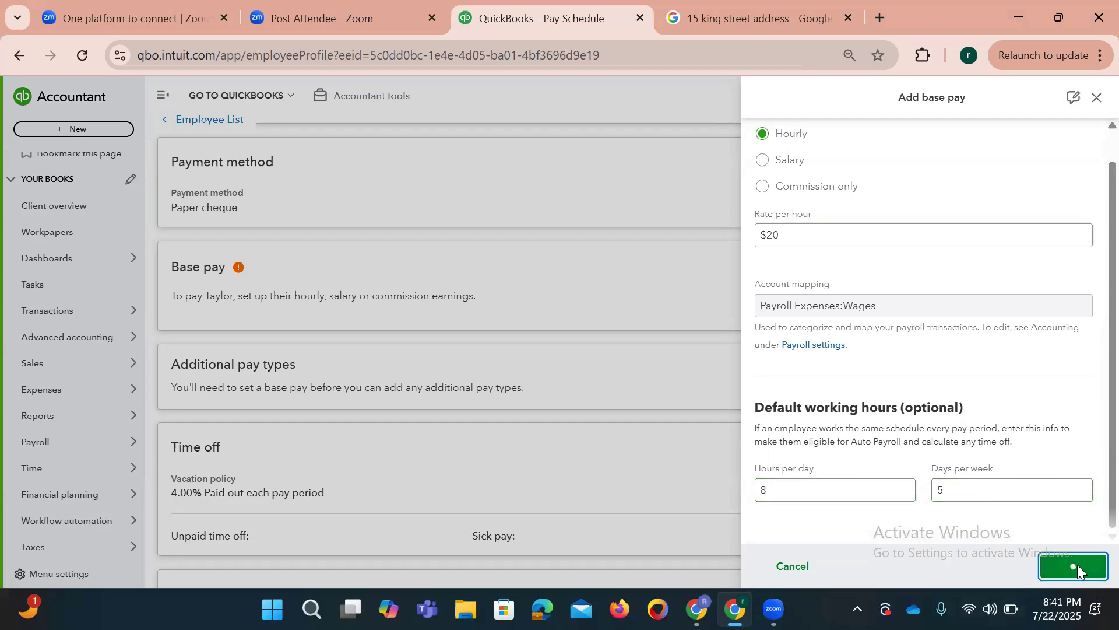
Step: Scroll back up the profile to confirm Hourly $20.00/hour, 40 hours/week base pay
{"action": "scroll", "coordinate": [1092, 333], "scroll_direction": "down", "scroll_amount": 10}
{"action": "scroll", "coordinate": [1092, 403], "scroll_direction": "up", "scroll_amount": 15}
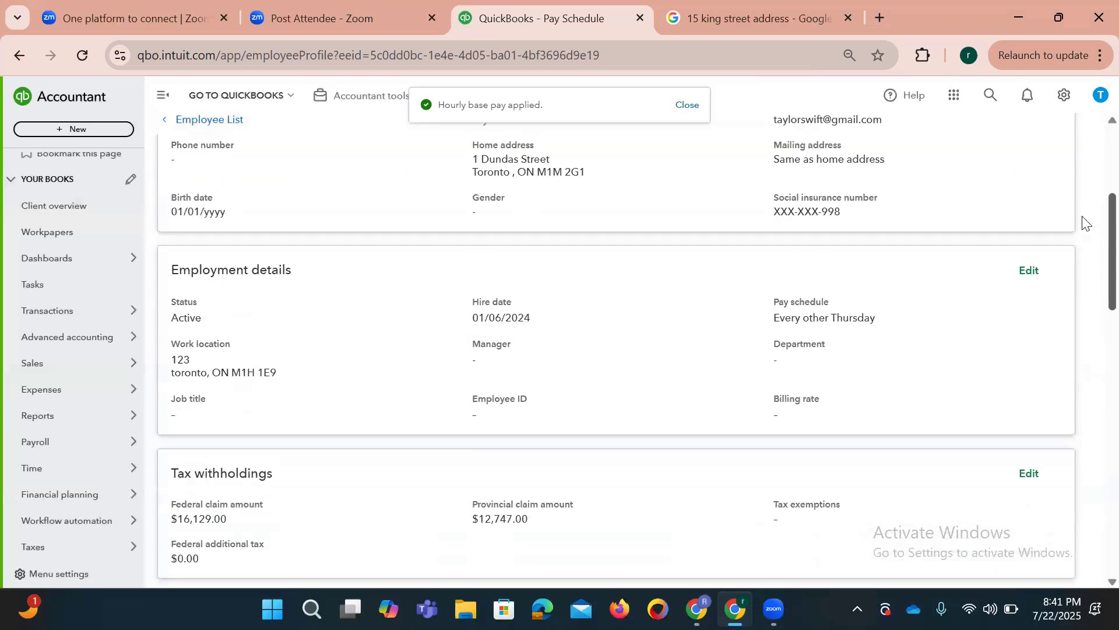
{"action": "scroll", "coordinate": [1083, 223], "scroll_direction": "up", "scroll_amount": 3}
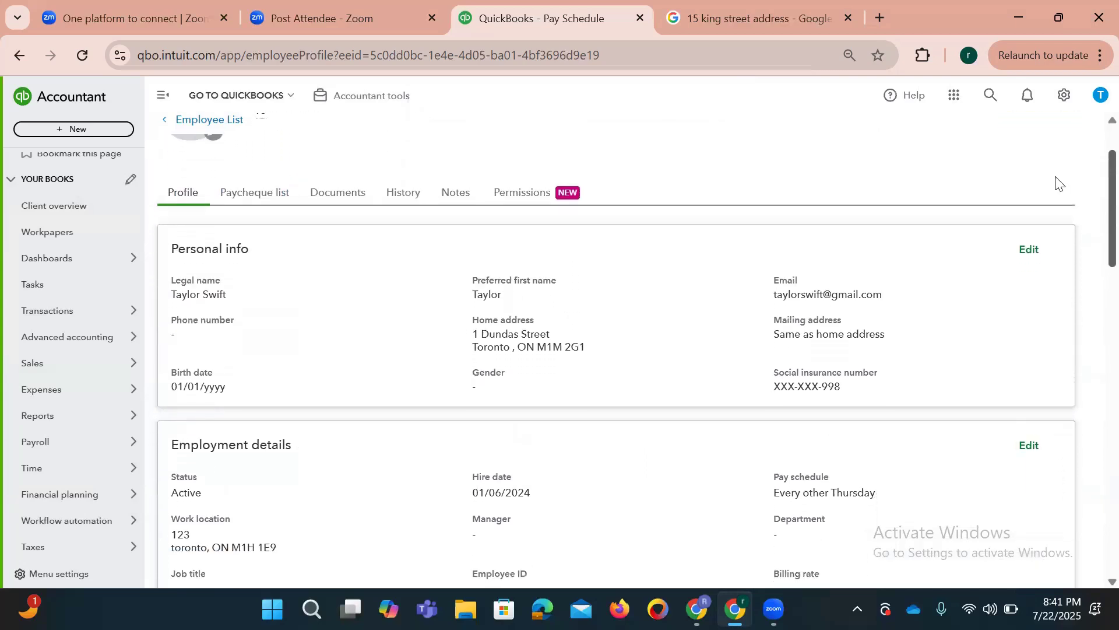